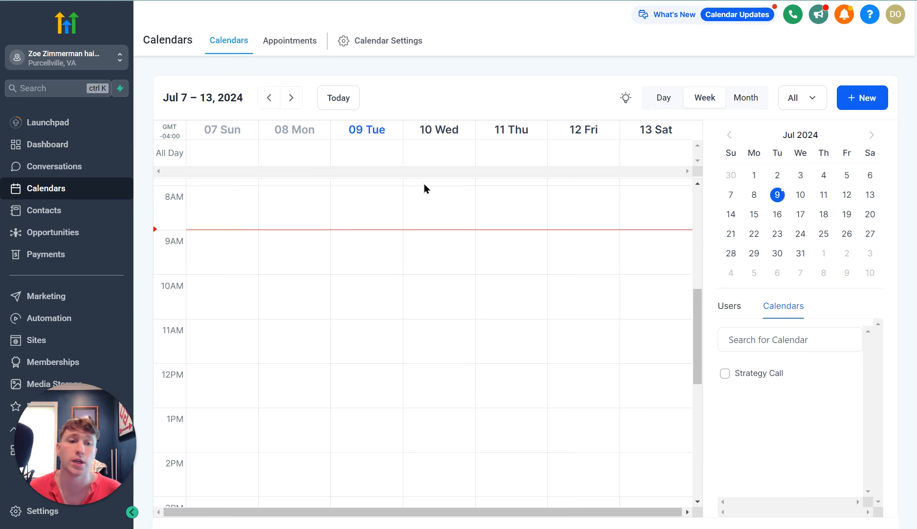
Look through the hourly slots of the July 7–13, 2024 week in the calendar.
{"action": "scroll", "coordinate": [423, 188], "scroll_direction": "down", "scroll_amount": 7}
{"action": "scroll", "coordinate": [433, 227], "scroll_direction": "up", "scroll_amount": 12}
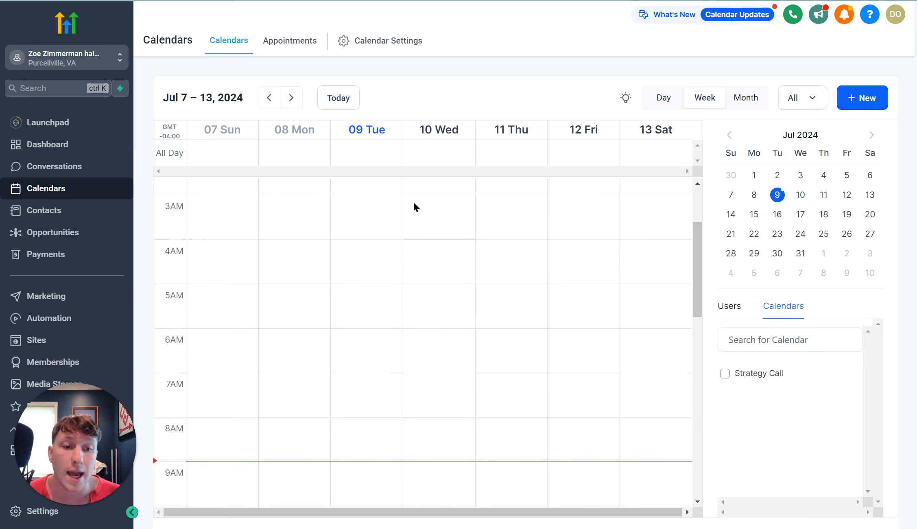
{"action": "scroll", "coordinate": [414, 207], "scroll_direction": "down", "scroll_amount": 6}
{"action": "scroll", "coordinate": [507, 279], "scroll_direction": "up", "scroll_amount": 10}
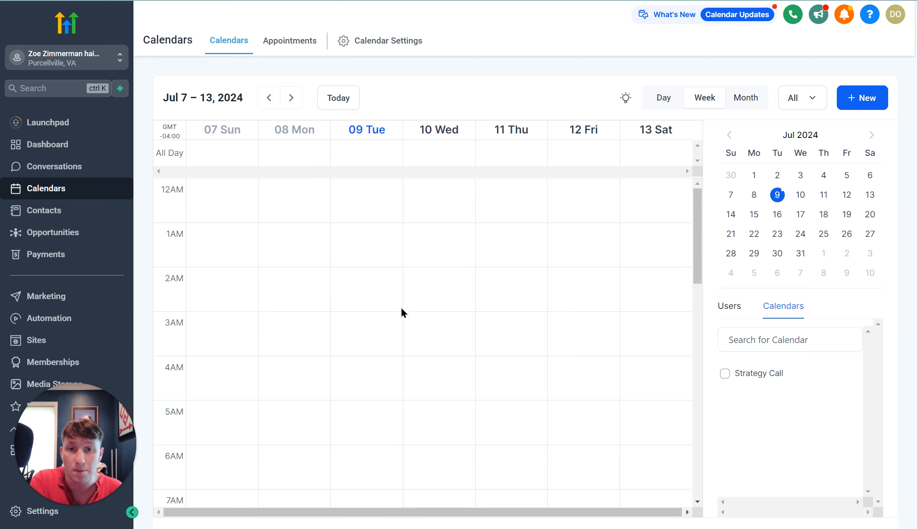
{"action": "scroll", "coordinate": [408, 323], "scroll_direction": "down", "scroll_amount": 12}
{"action": "scroll", "coordinate": [402, 334], "scroll_direction": "up", "scroll_amount": 12}
{"action": "scroll", "coordinate": [400, 334], "scroll_direction": "down", "scroll_amount": 8}
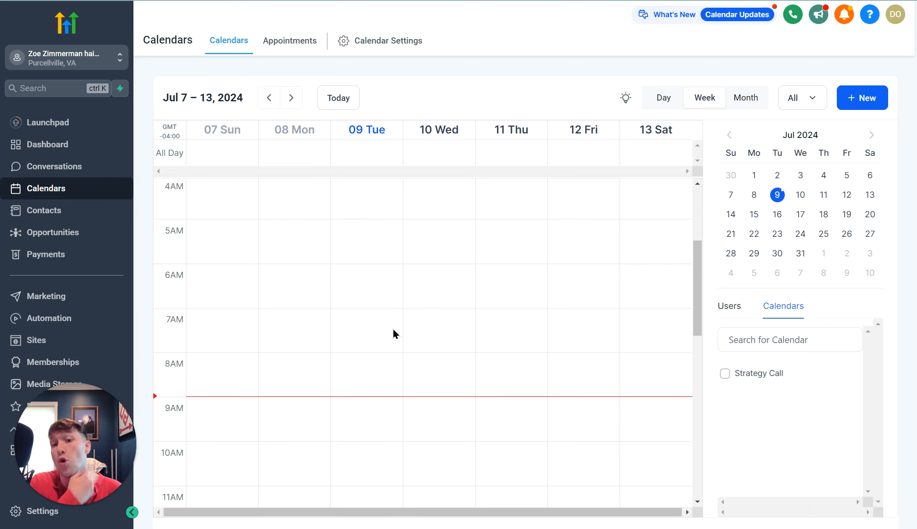
{"action": "scroll", "coordinate": [393, 328], "scroll_direction": "up", "scroll_amount": 8}
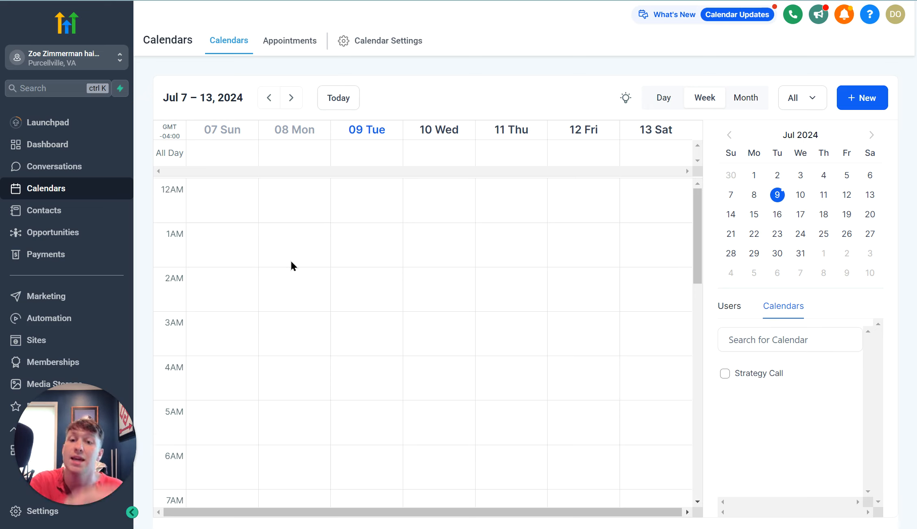
{"action": "scroll", "coordinate": [297, 270], "scroll_direction": "down", "scroll_amount": 17}
{"action": "scroll", "coordinate": [332, 276], "scroll_direction": "up", "scroll_amount": 13}
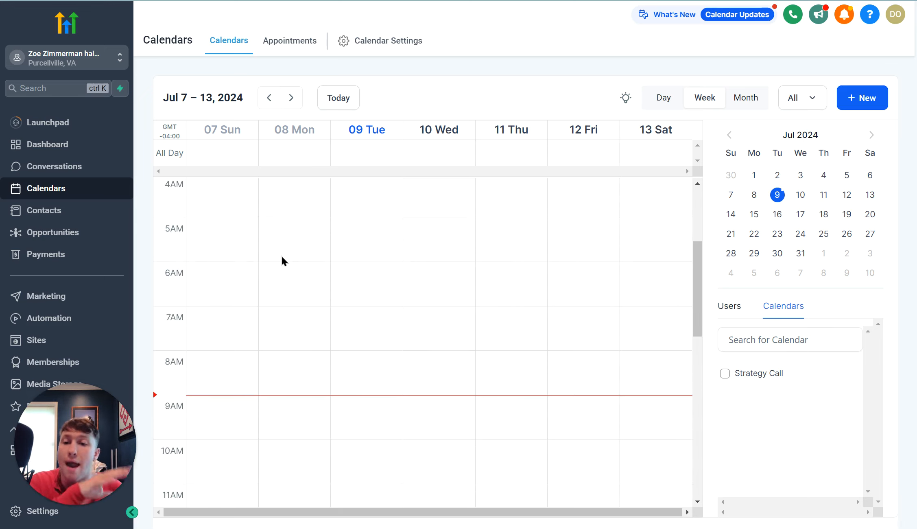
Compare the calendar's day, week and month views and return to the day view.
{"action": "left_click", "coordinate": [661, 95]}
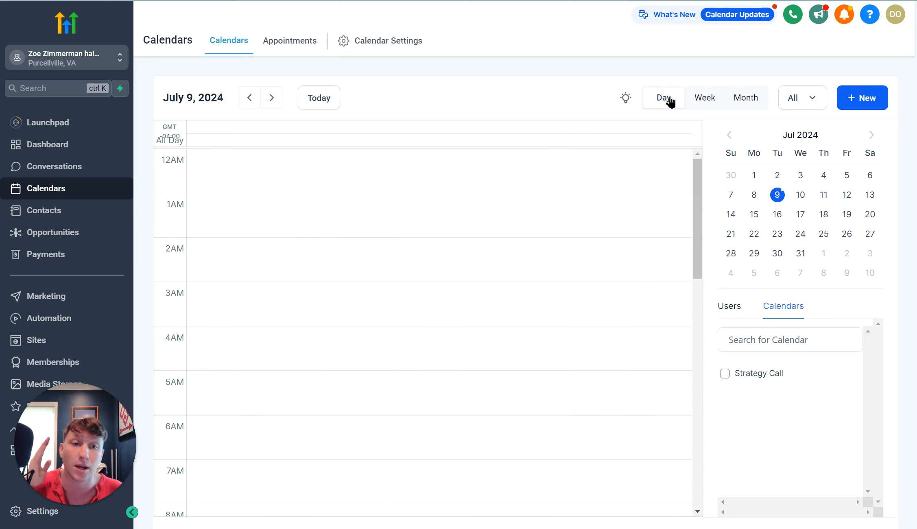
{"action": "left_click", "coordinate": [716, 102]}
{"action": "left_click", "coordinate": [738, 104]}
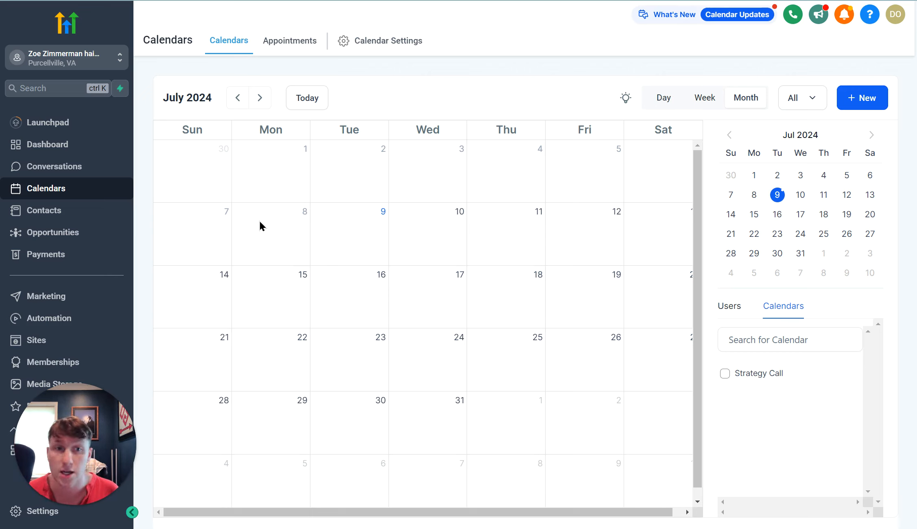
{"action": "left_click", "coordinate": [664, 99]}
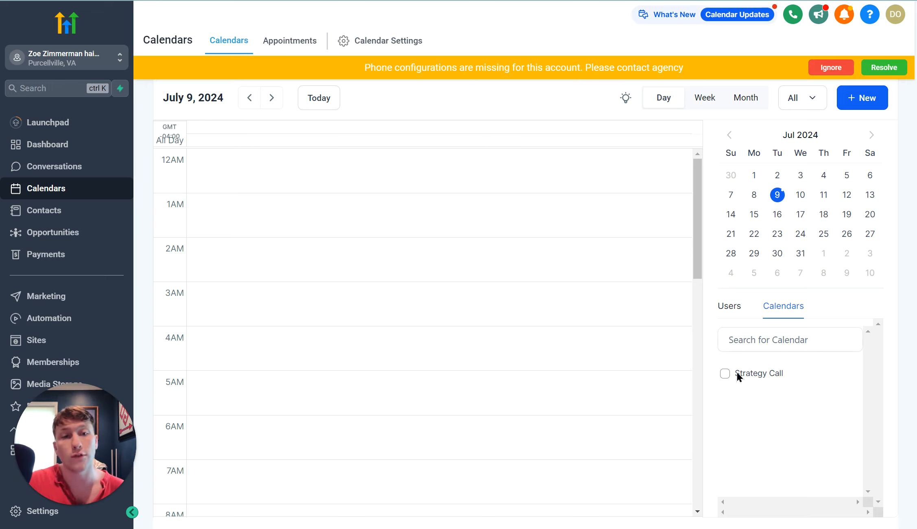
Ignore the missing phone configuration notice, check the user filter list and return to the calendar filter list.
{"action": "left_click", "coordinate": [849, 70]}
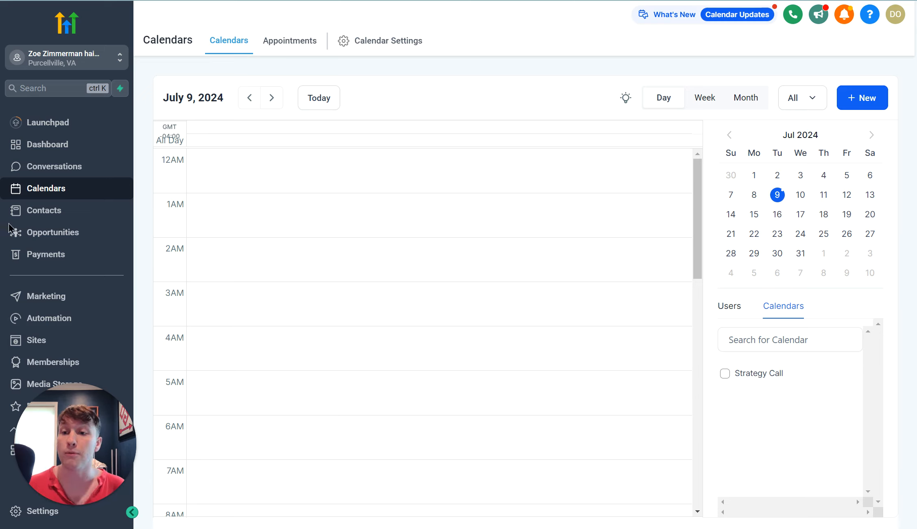
{"action": "left_click", "coordinate": [732, 308]}
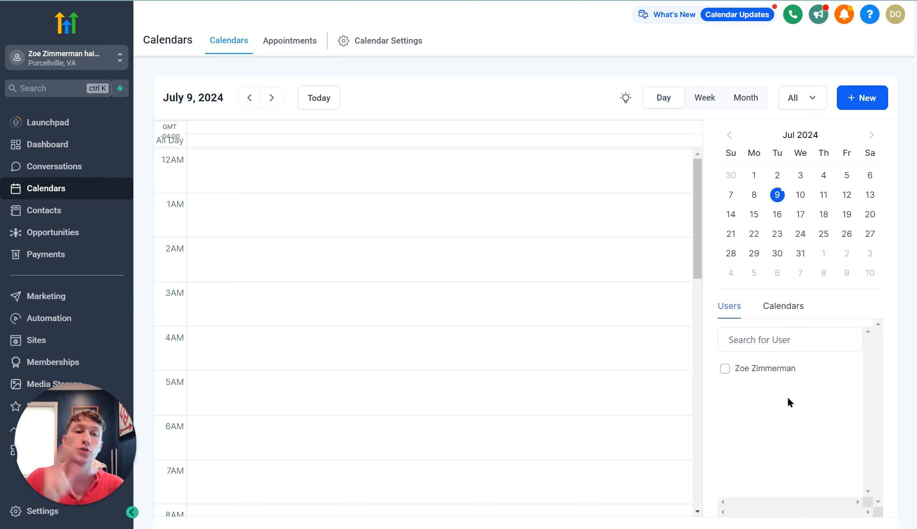
{"action": "left_click", "coordinate": [773, 312]}
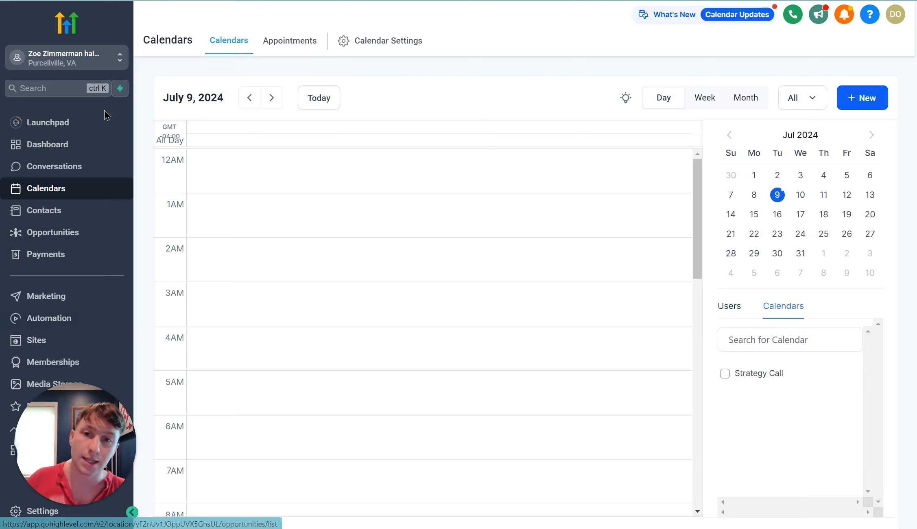
Open a new appointment form, examine its calendar choices and blocked-off time form, and return to the appointment form.
{"action": "left_click", "coordinate": [872, 96]}
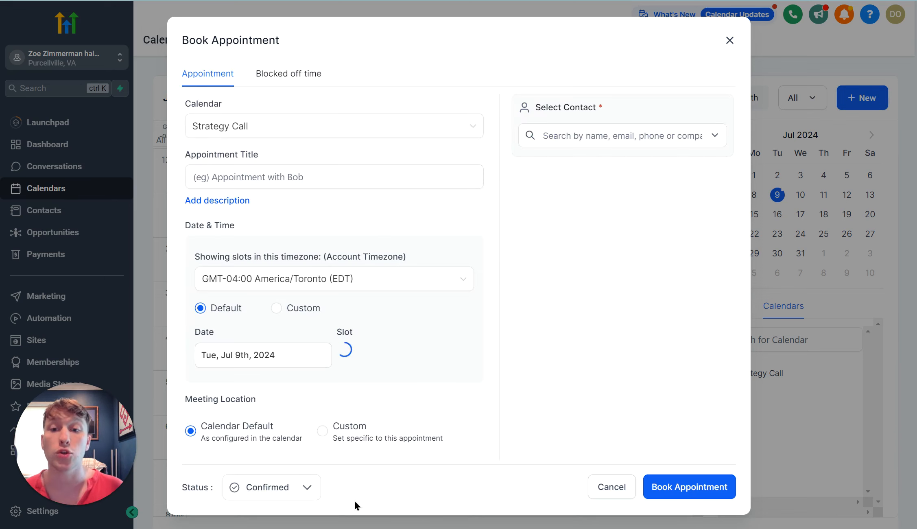
{"action": "left_click", "coordinate": [310, 179]}
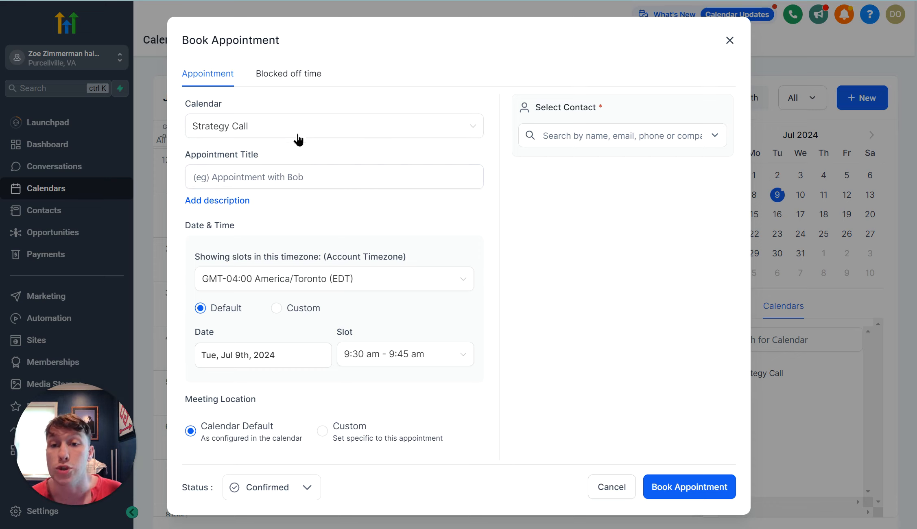
{"action": "scroll", "coordinate": [307, 186], "scroll_direction": "down", "scroll_amount": 1}
{"action": "scroll", "coordinate": [306, 187], "scroll_direction": "up", "scroll_amount": 1}
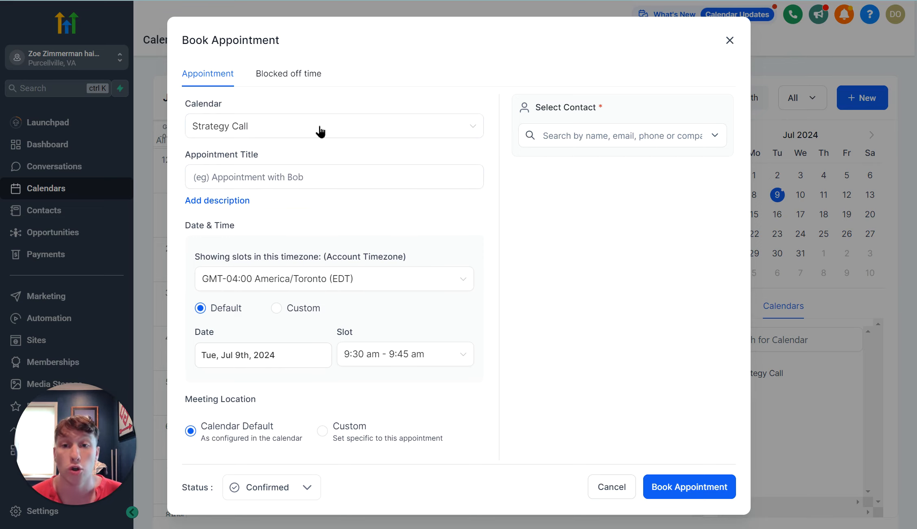
{"action": "left_click", "coordinate": [318, 126]}
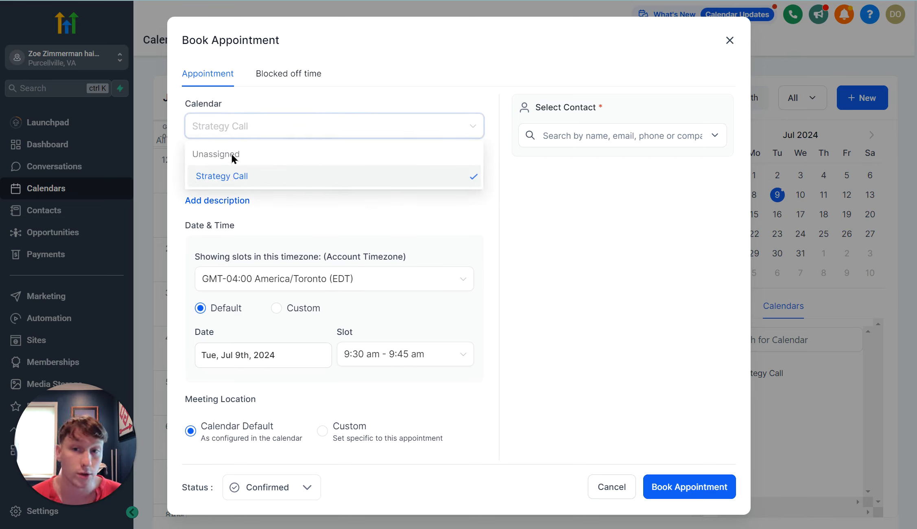
{"action": "left_click", "coordinate": [297, 80]}
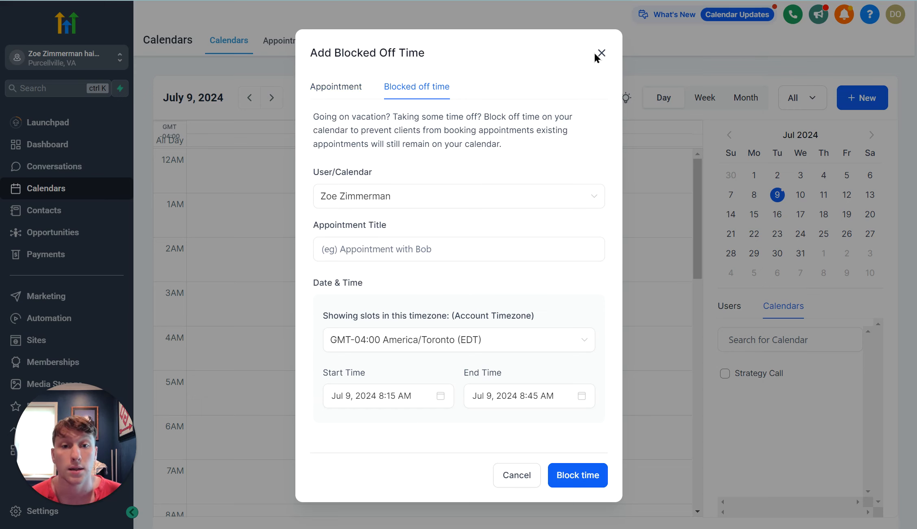
{"action": "left_click", "coordinate": [352, 88]}
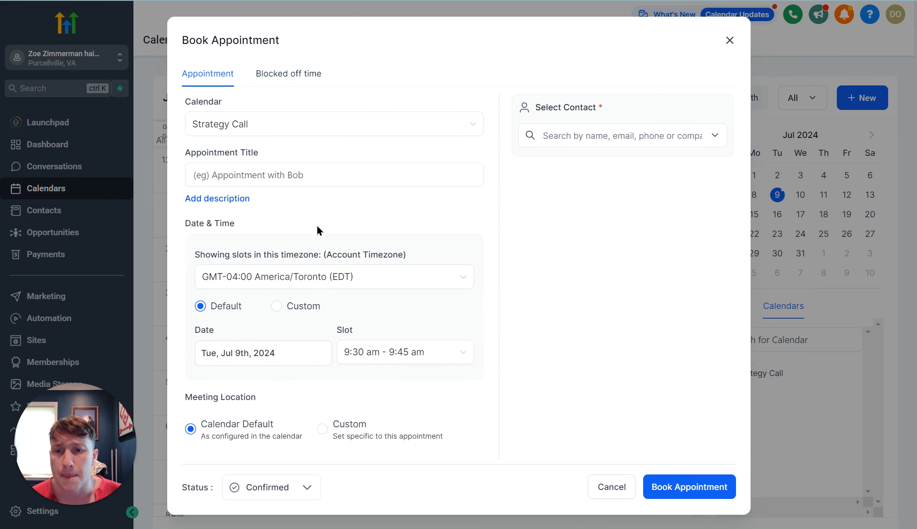
Check the contact choices for the new appointment and close the form without booking.
{"action": "scroll", "coordinate": [317, 227], "scroll_direction": "down", "scroll_amount": 1}
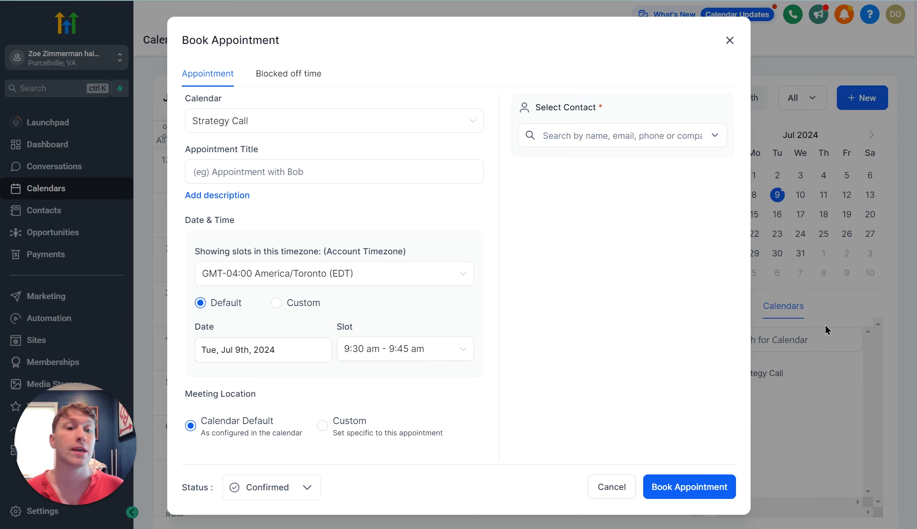
{"action": "left_click", "coordinate": [716, 138]}
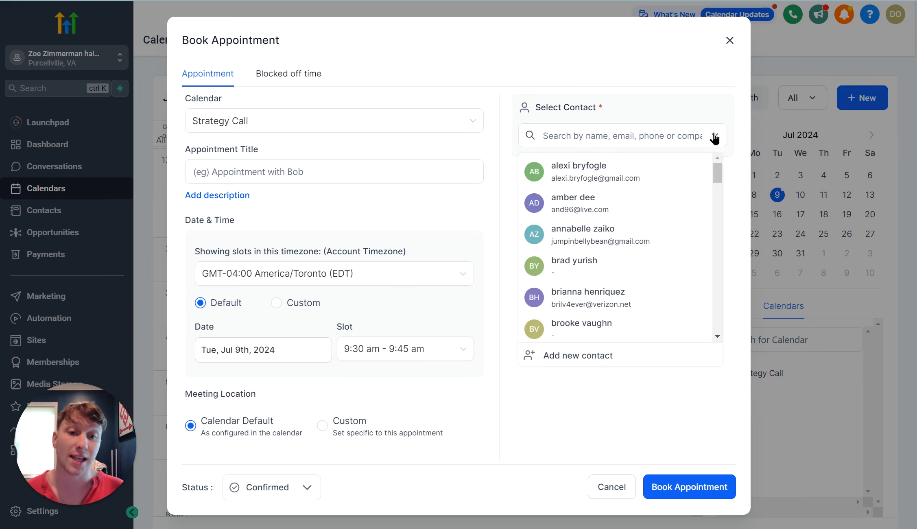
{"action": "left_click", "coordinate": [637, 380]}
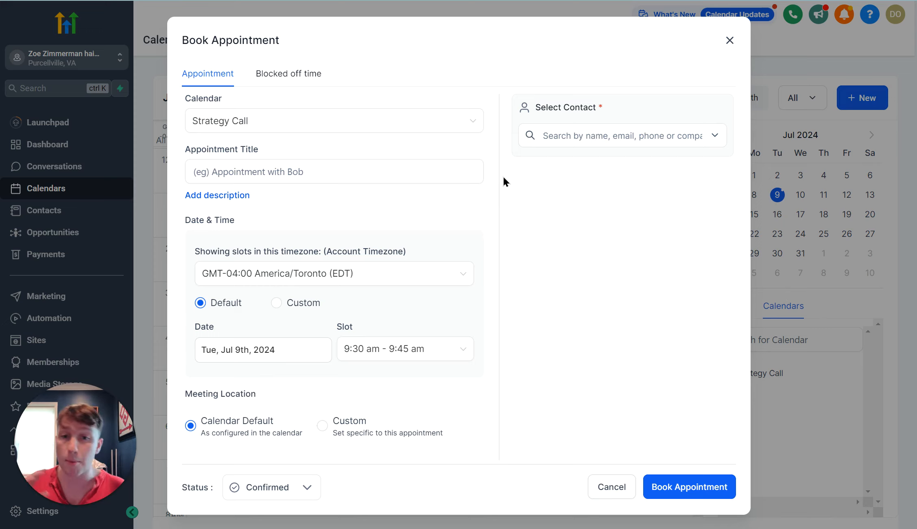
{"action": "left_click", "coordinate": [729, 41]}
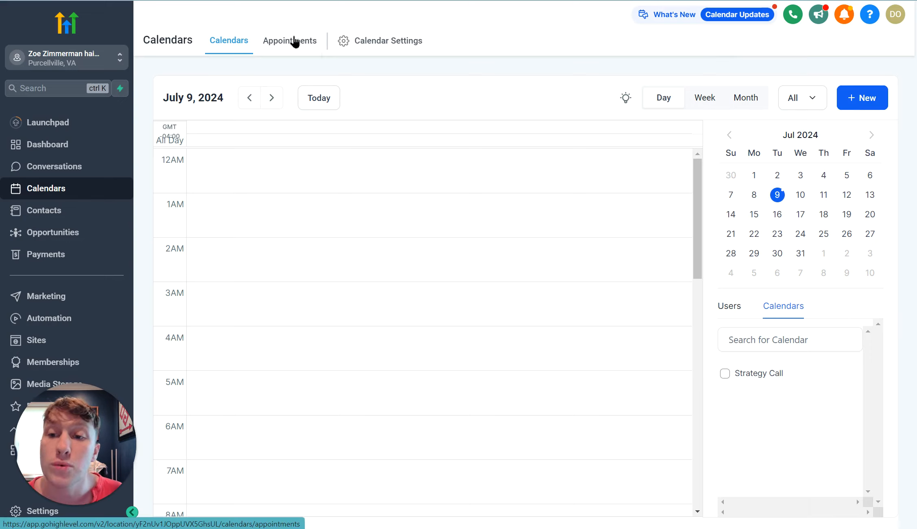
Show the appointments list and open its new appointment form, closing it without booking.
{"action": "left_click", "coordinate": [290, 52]}
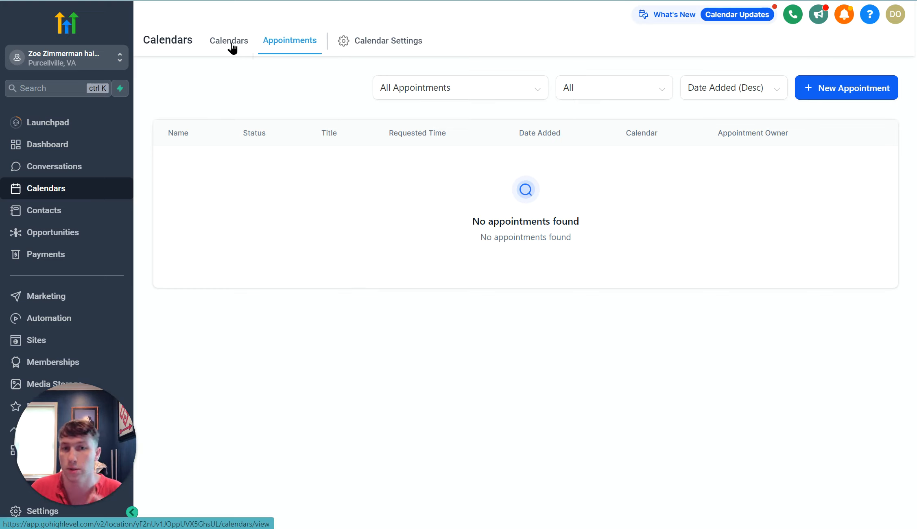
{"action": "left_click", "coordinate": [856, 86]}
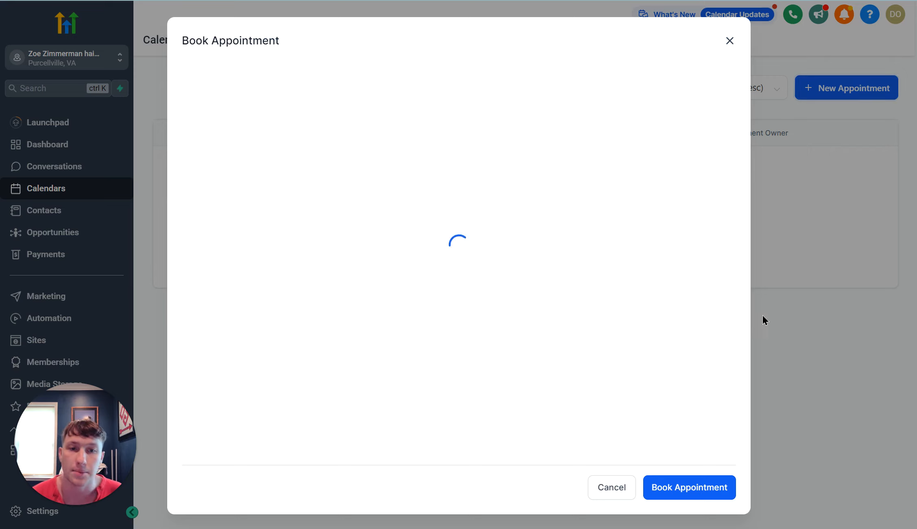
{"action": "left_click", "coordinate": [730, 41]}
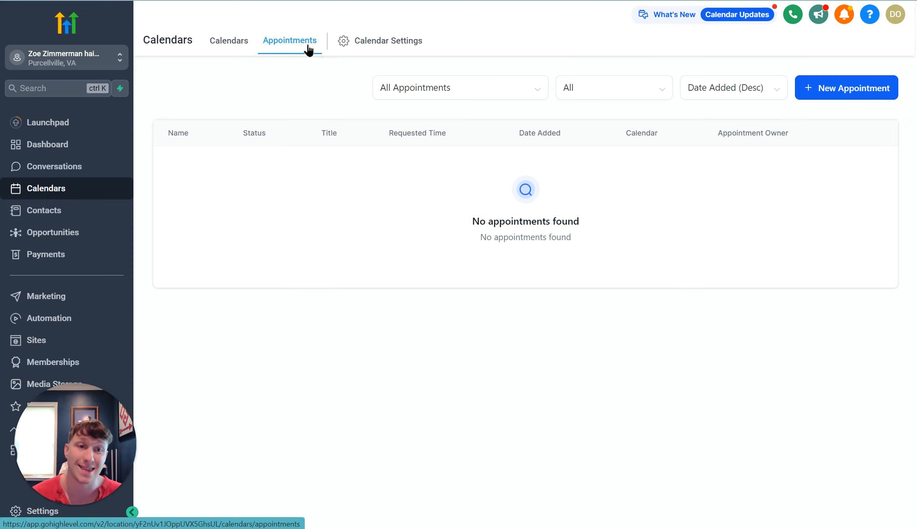
View the calendar settings page and return to the appointments list.
{"action": "left_click", "coordinate": [379, 48]}
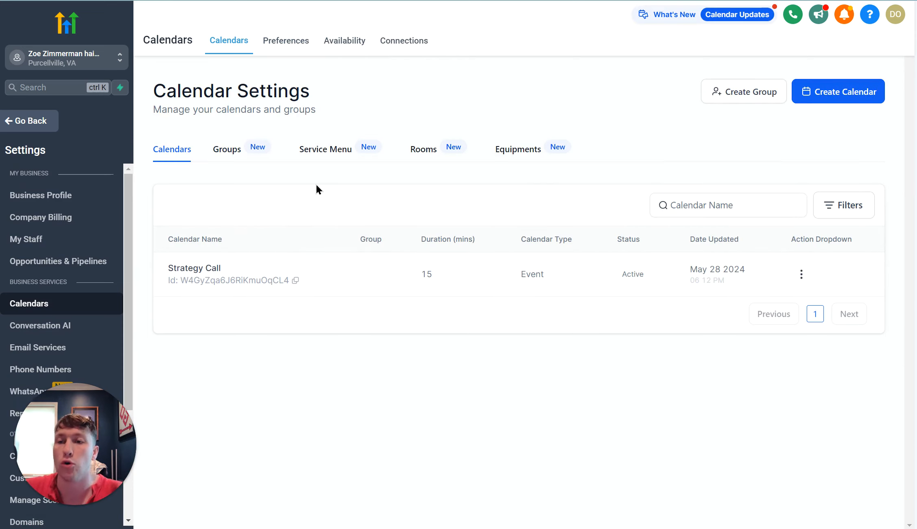
{"action": "left_click", "coordinate": [51, 121]}
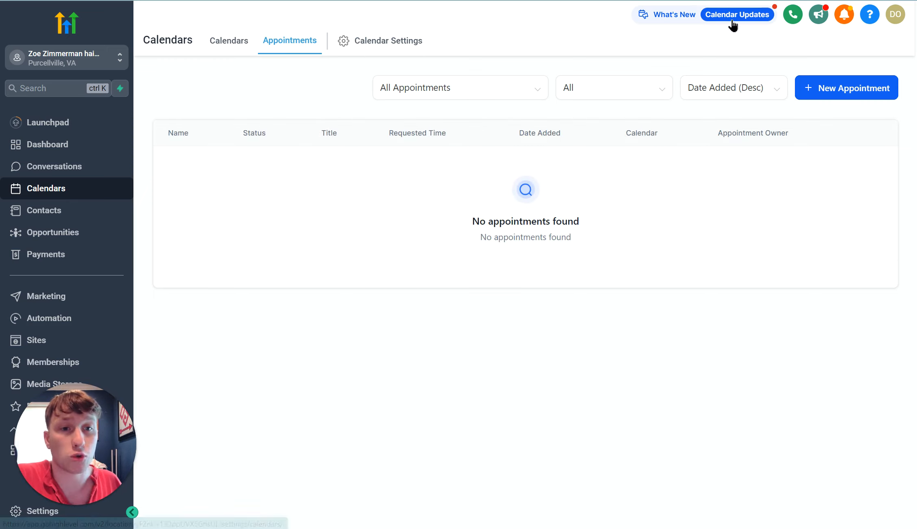
Review the list of recent Calendar Updates and close it.
{"action": "left_click", "coordinate": [688, 16]}
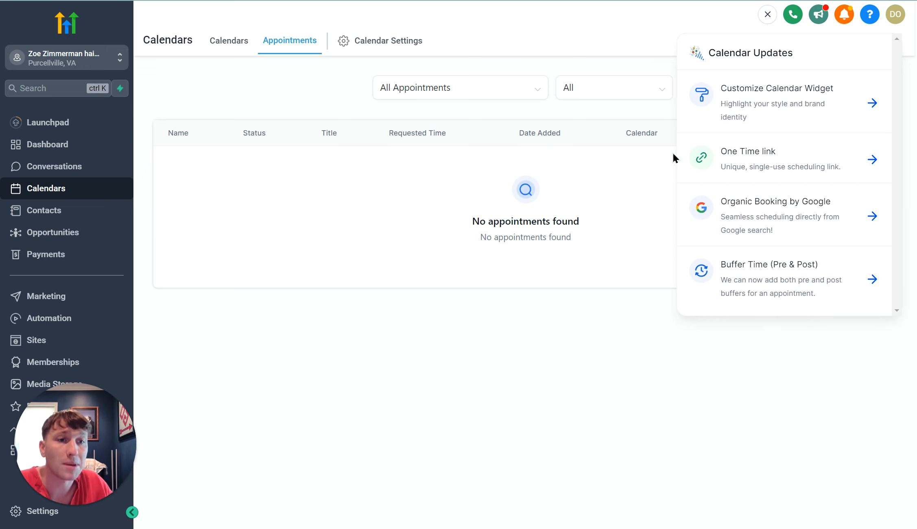
{"action": "left_click", "coordinate": [768, 15]}
{"action": "left_click", "coordinate": [697, 16]}
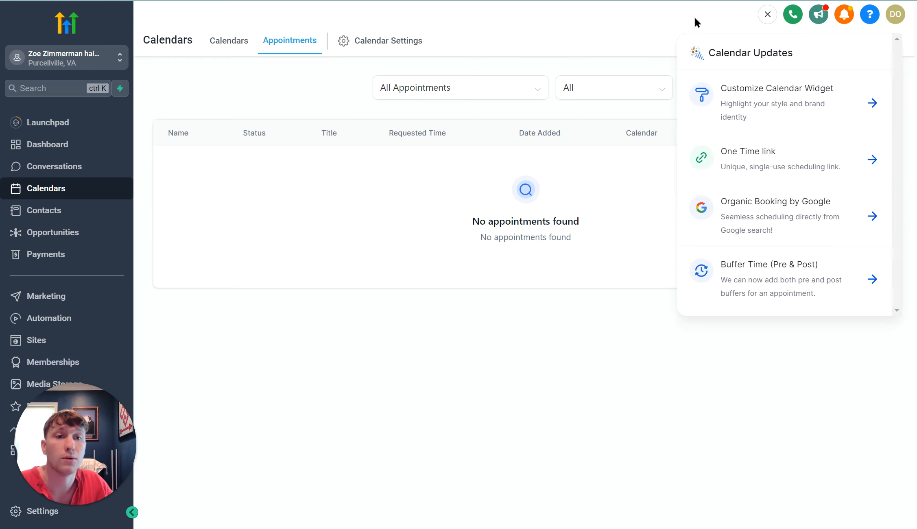
{"action": "left_click", "coordinate": [767, 14]}
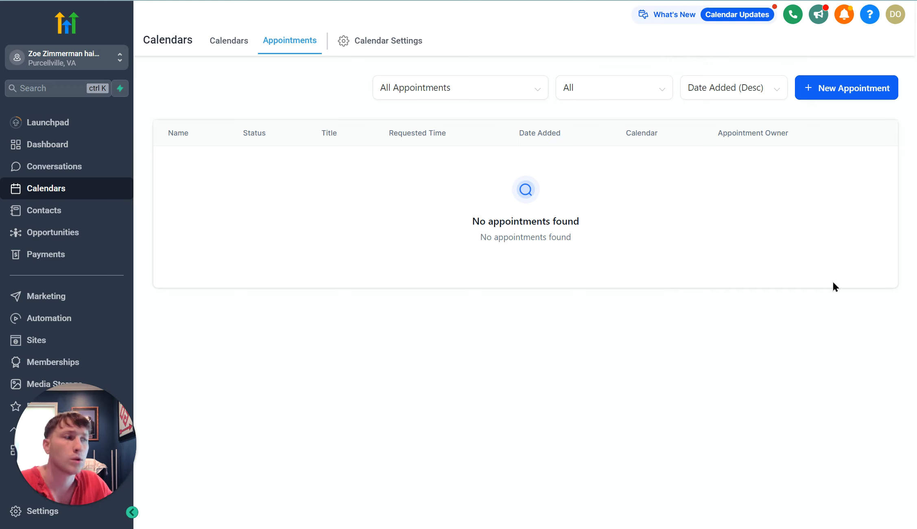
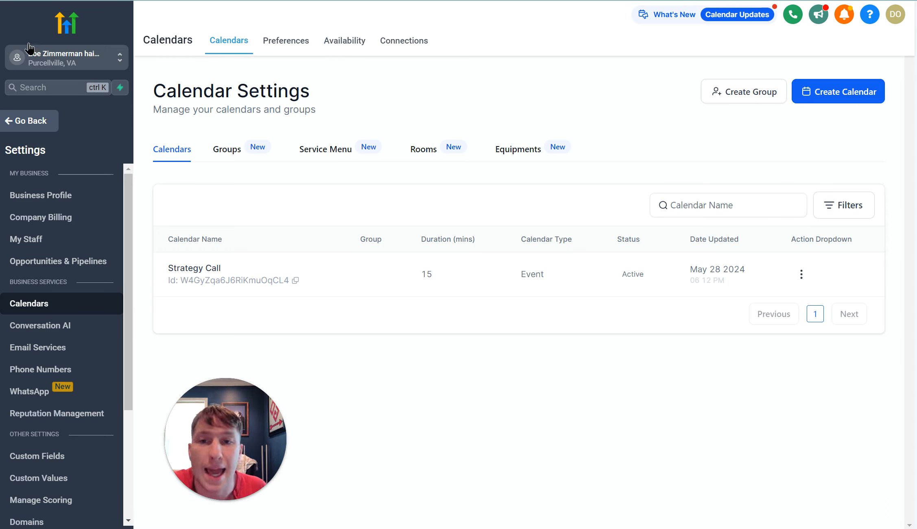
Open the calendar preferences and examine the week start, services, language and time format options.
{"action": "left_click", "coordinate": [285, 43]}
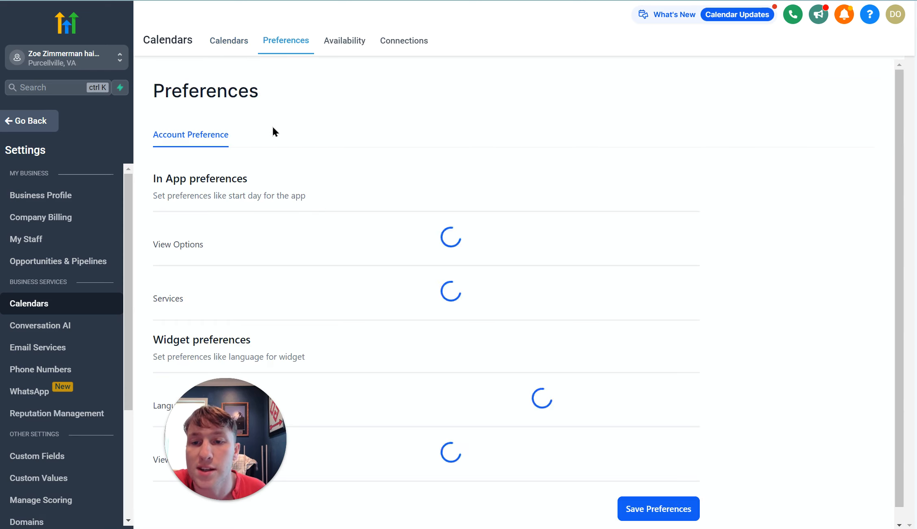
{"action": "scroll", "coordinate": [330, 203], "scroll_direction": "down", "scroll_amount": 5}
{"action": "scroll", "coordinate": [331, 203], "scroll_direction": "up", "scroll_amount": 5}
{"action": "scroll", "coordinate": [331, 202], "scroll_direction": "down", "scroll_amount": 2}
{"action": "scroll", "coordinate": [330, 204], "scroll_direction": "down", "scroll_amount": 2}
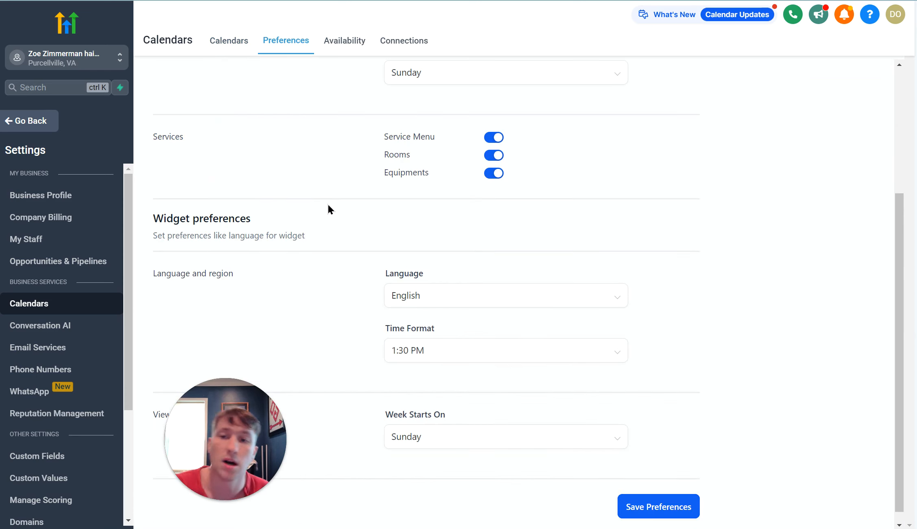
{"action": "scroll", "coordinate": [344, 346], "scroll_direction": "up", "scroll_amount": 4}
{"action": "scroll", "coordinate": [346, 344], "scroll_direction": "down", "scroll_amount": 4}
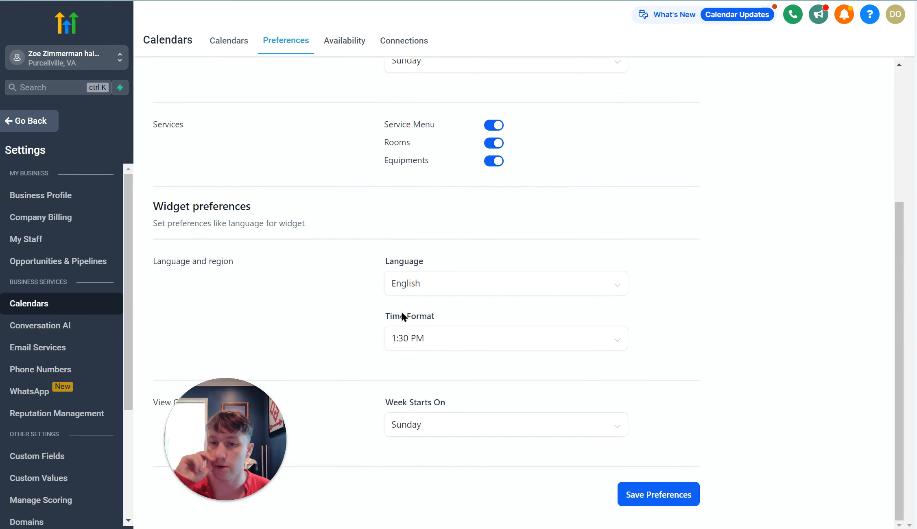
{"action": "scroll", "coordinate": [391, 326], "scroll_direction": "up", "scroll_amount": 4}
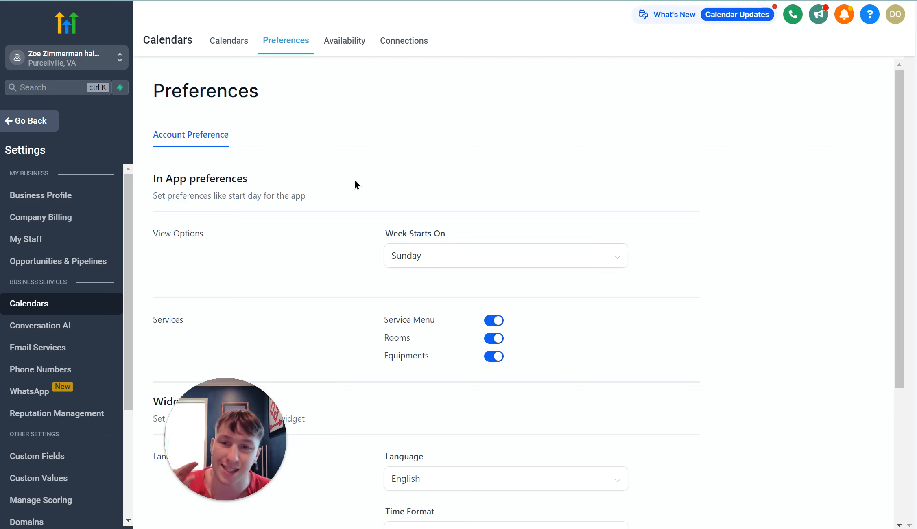
{"action": "scroll", "coordinate": [557, 316], "scroll_direction": "down", "scroll_amount": 4}
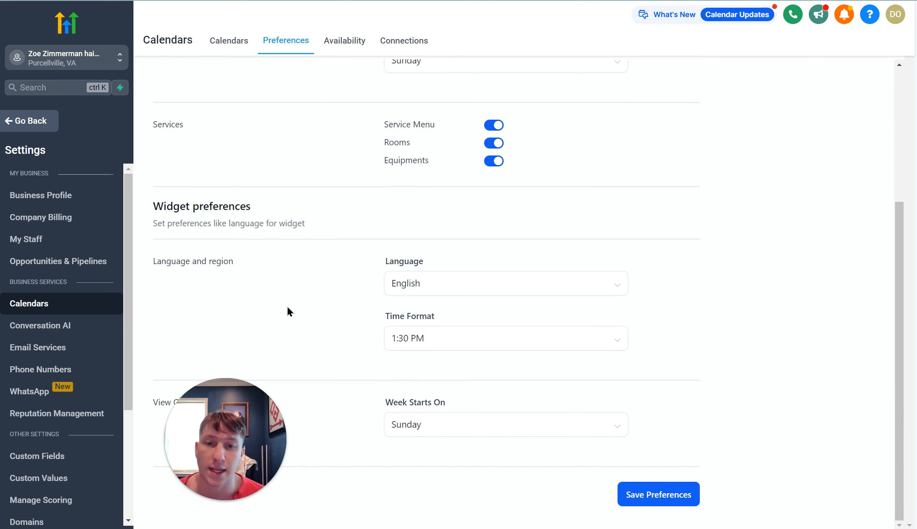
View the account availability page and open the calendar connections page.
{"action": "scroll", "coordinate": [287, 305], "scroll_direction": "up", "scroll_amount": 4}
{"action": "left_click", "coordinate": [340, 42]}
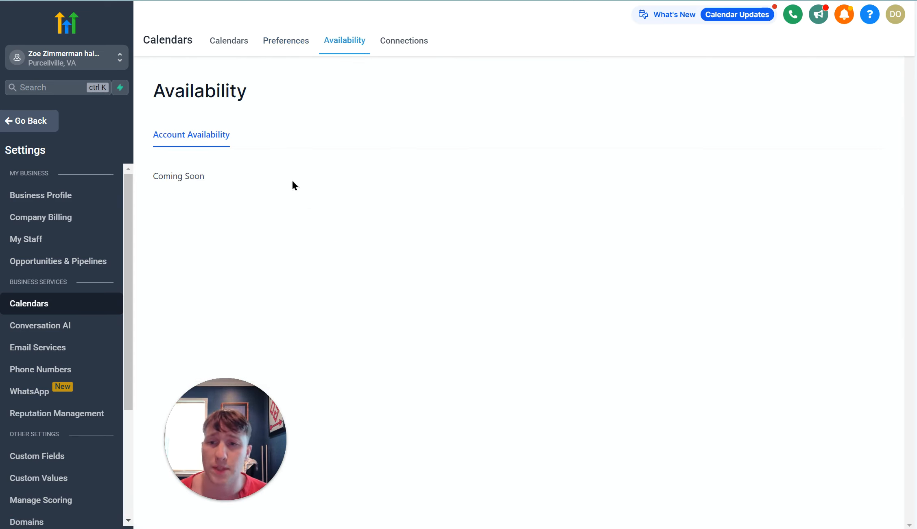
{"action": "left_click", "coordinate": [410, 52]}
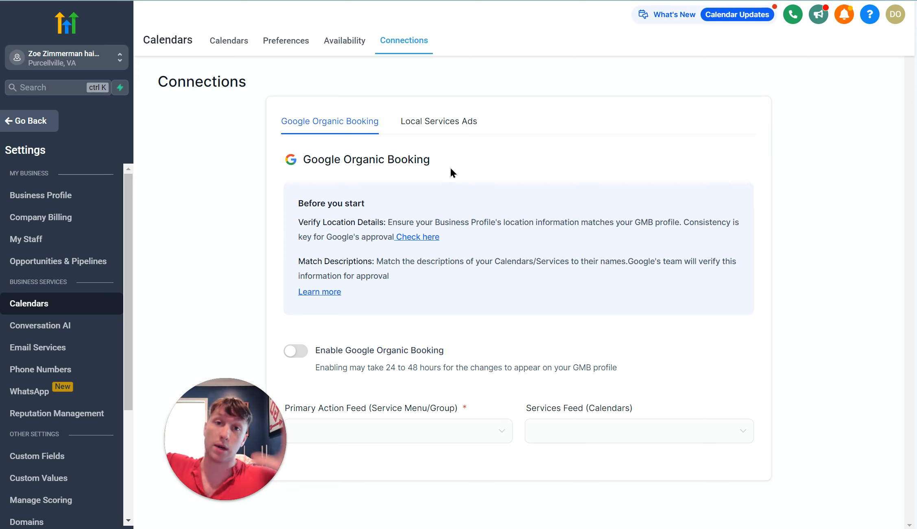
Compare the Local Services Ads and Google Organic Booking connection options.
{"action": "left_click", "coordinate": [461, 122]}
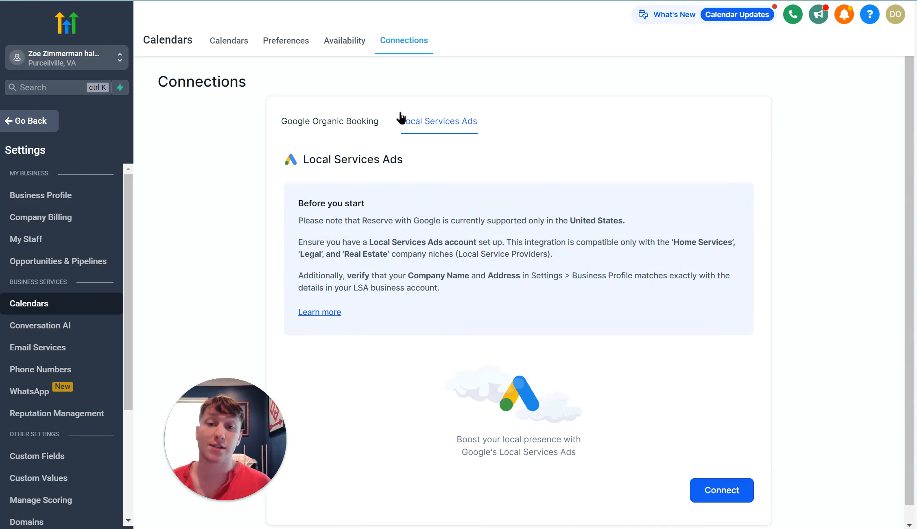
{"action": "left_click", "coordinate": [341, 129]}
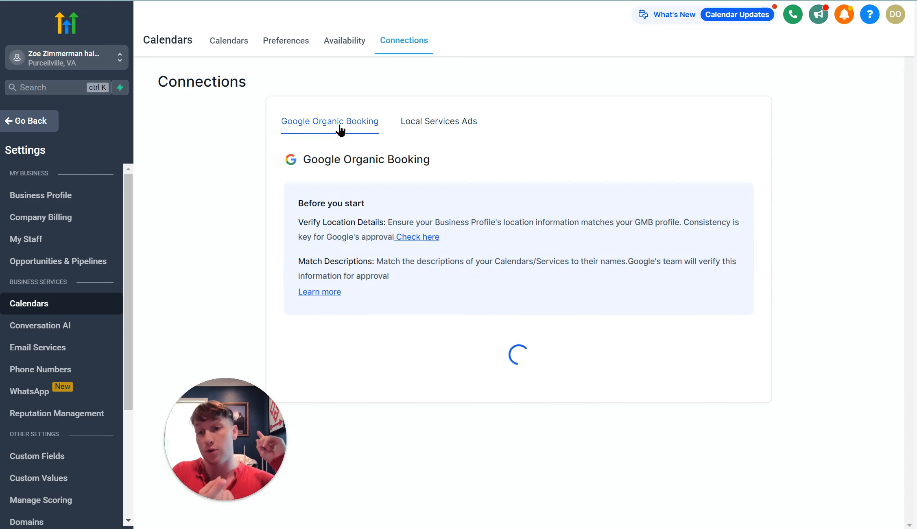
{"action": "left_click", "coordinate": [442, 125]}
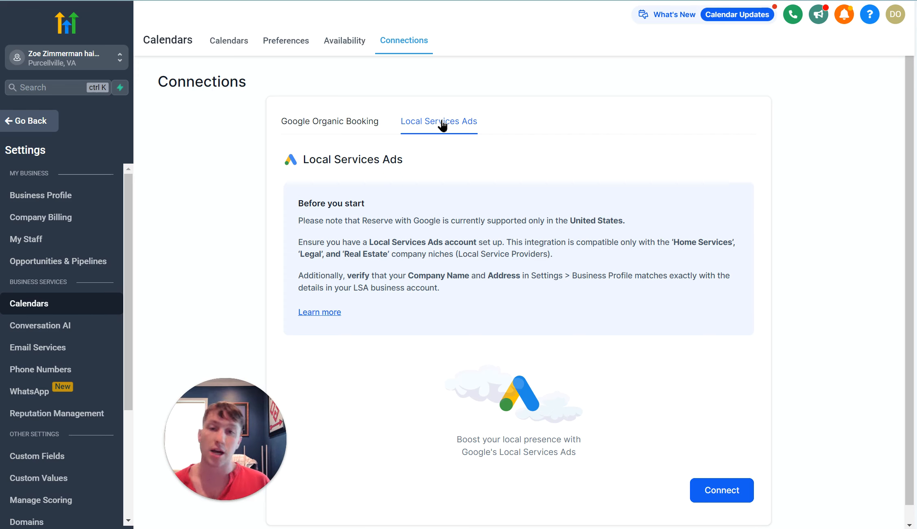
{"action": "left_click", "coordinate": [355, 122]}
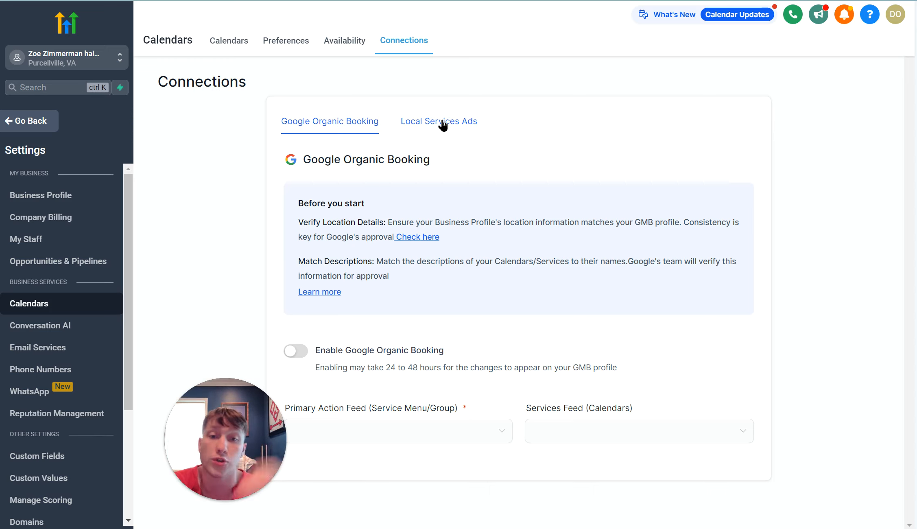
{"action": "left_click", "coordinate": [443, 124]}
{"action": "left_click", "coordinate": [364, 127]}
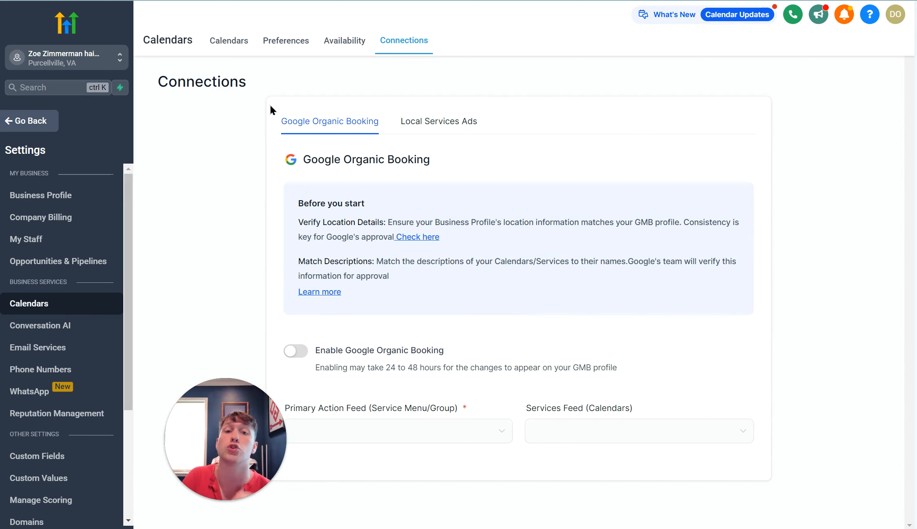
Start a new calendar in the calendar settings with the Simple Calendar scheduling type and look over its form.
{"action": "left_click", "coordinate": [241, 43]}
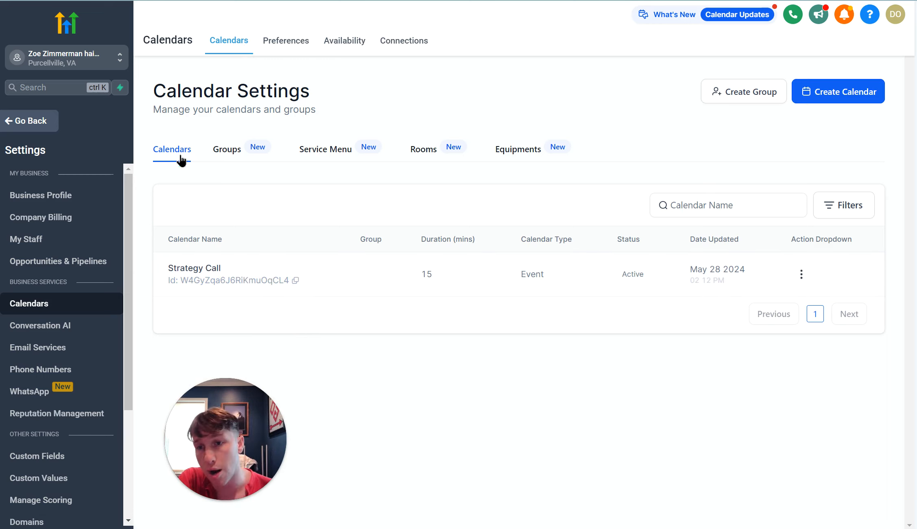
{"action": "left_click", "coordinate": [843, 97]}
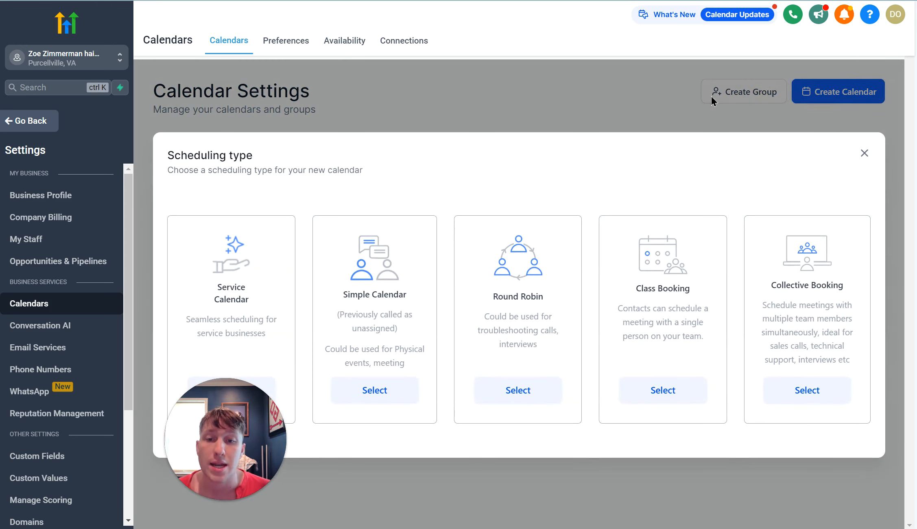
{"action": "left_click_drag", "start_coordinate": [240, 421], "coordinate": [108, 413]}
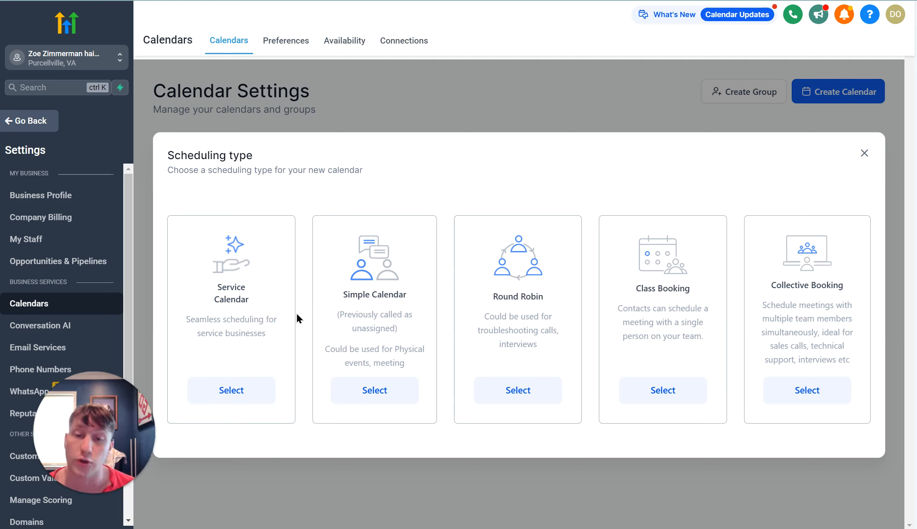
{"action": "left_click", "coordinate": [381, 392]}
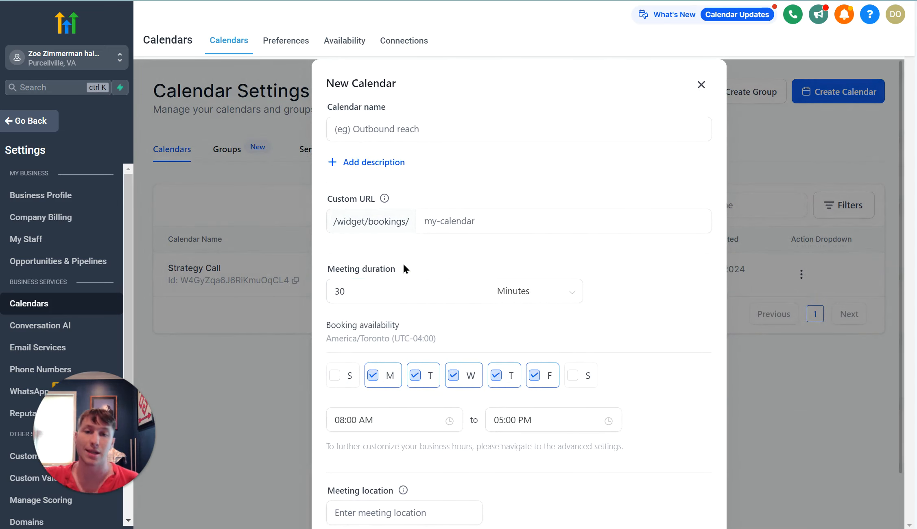
{"action": "scroll", "coordinate": [464, 265], "scroll_direction": "down", "scroll_amount": 2}
{"action": "scroll", "coordinate": [472, 256], "scroll_direction": "up", "scroll_amount": 2}
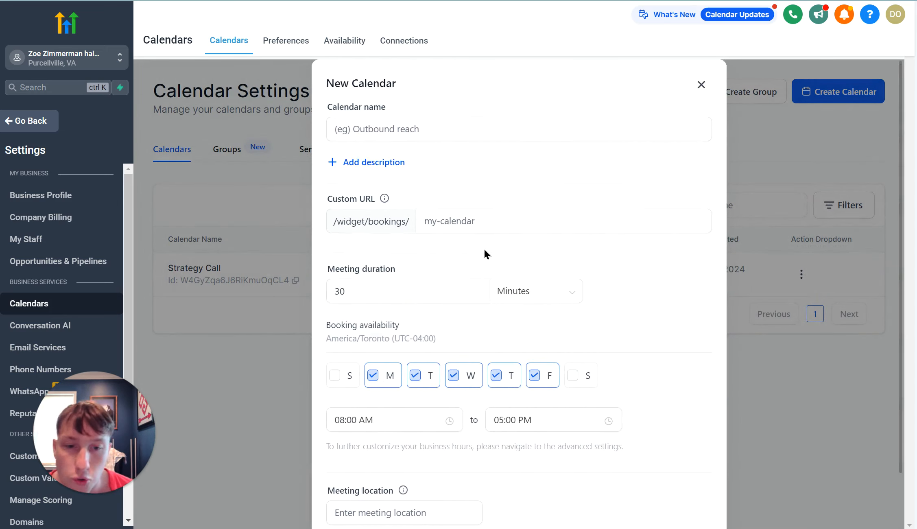
Name the new calendar with the host's first name in possessive form followed by "amazing Booking", correcting the spelling.
{"action": "left_click", "coordinate": [464, 118]}
{"action": "type", "text": "Declzans"}
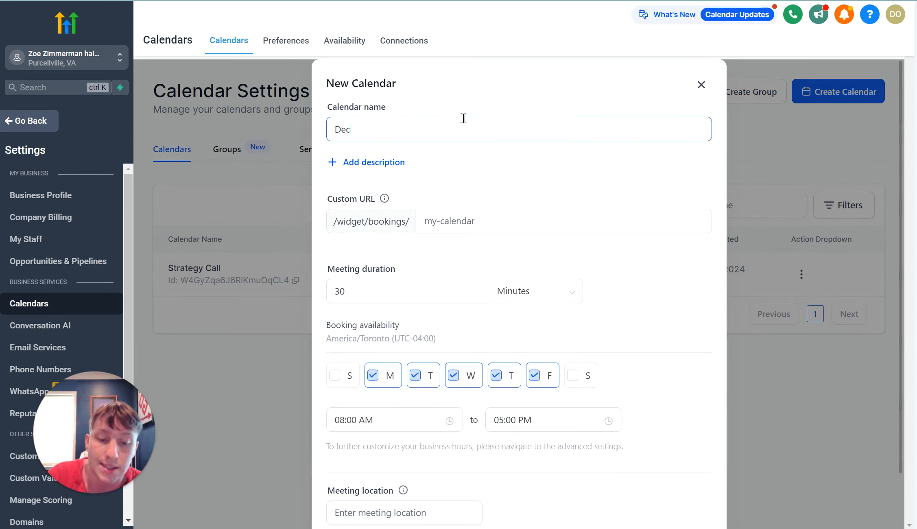
{"action": "key", "text": "BackSpace"}
{"action": "key", "text": "BackSpace"}
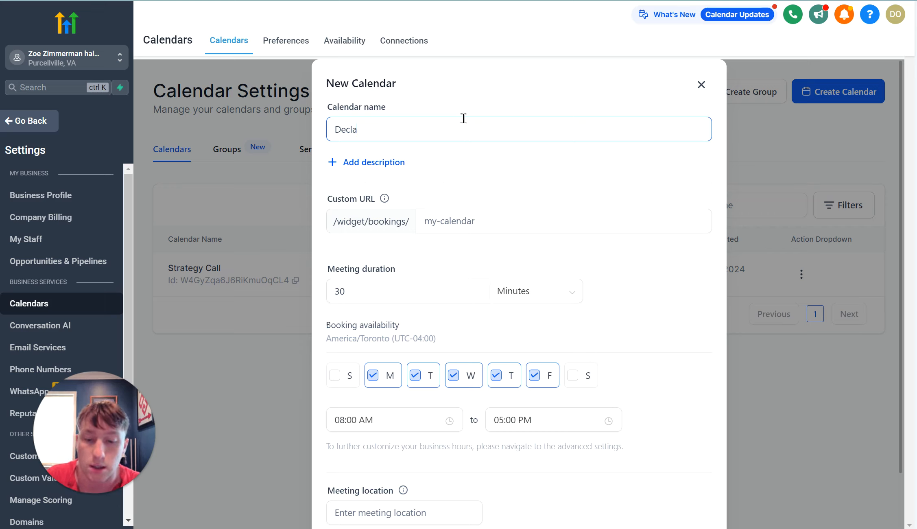
{"action": "type", "text": "ns aamzin"}
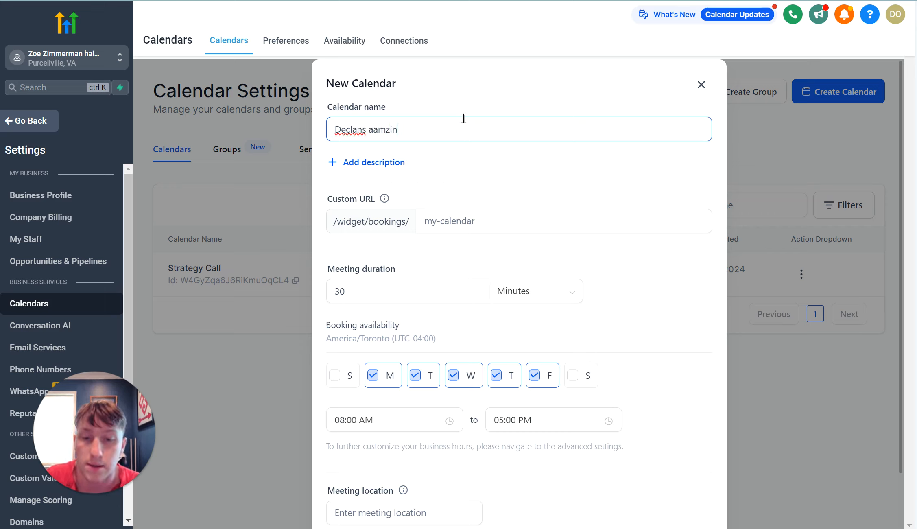
{"action": "type", "text": "g Booking"}
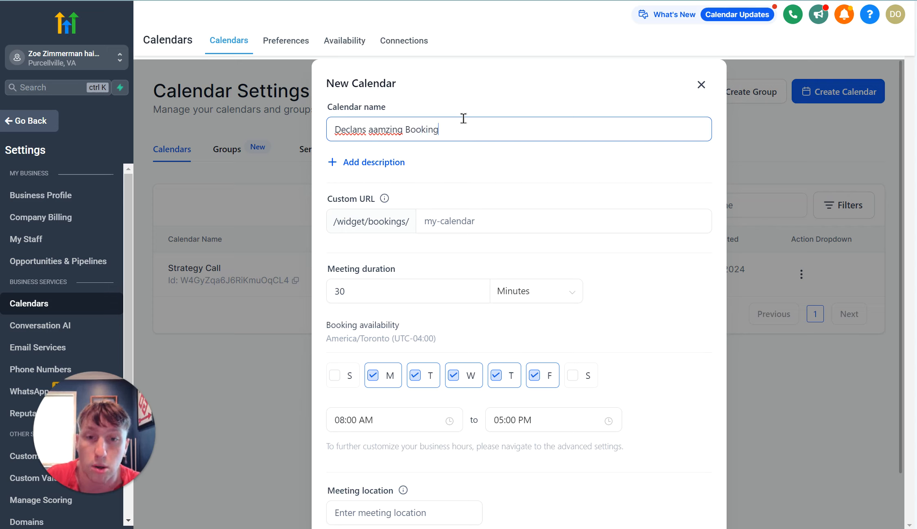
{"action": "right_click", "coordinate": [397, 130]}
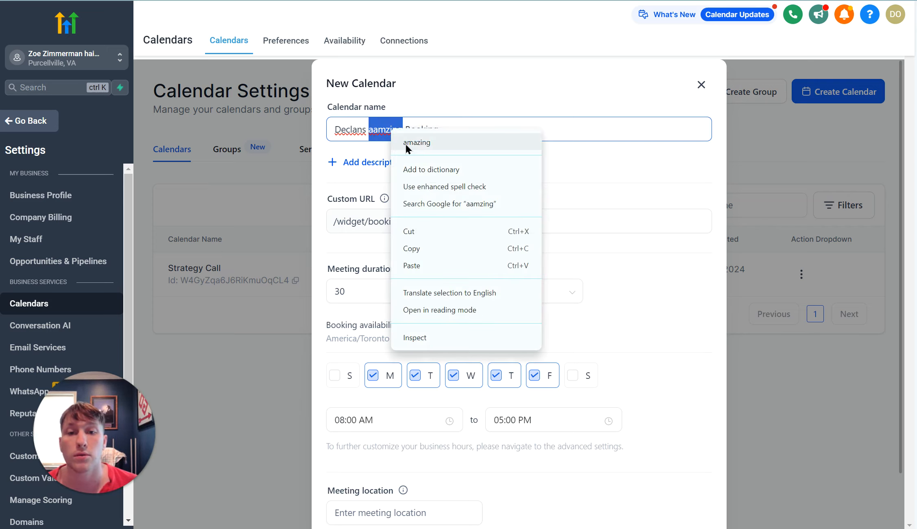
{"action": "left_click", "coordinate": [406, 142]}
{"action": "left_click", "coordinate": [363, 129]}
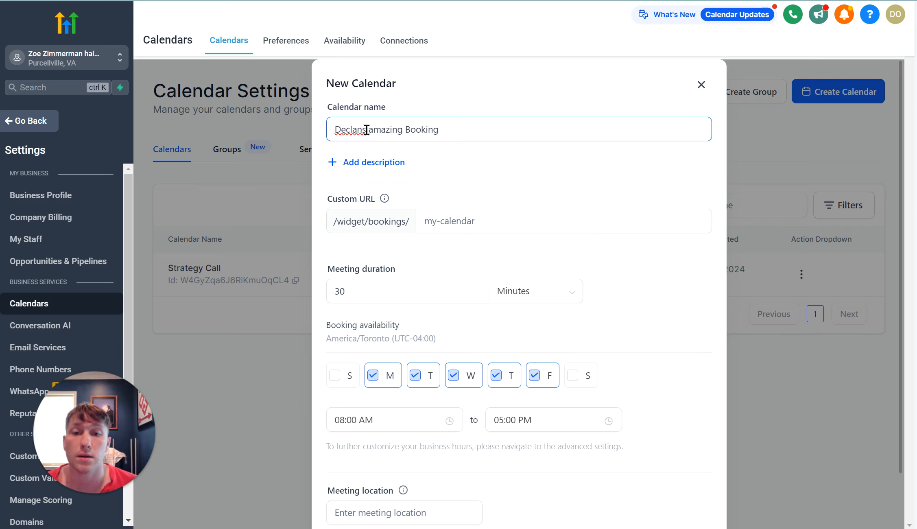
{"action": "type", "text": "'"}
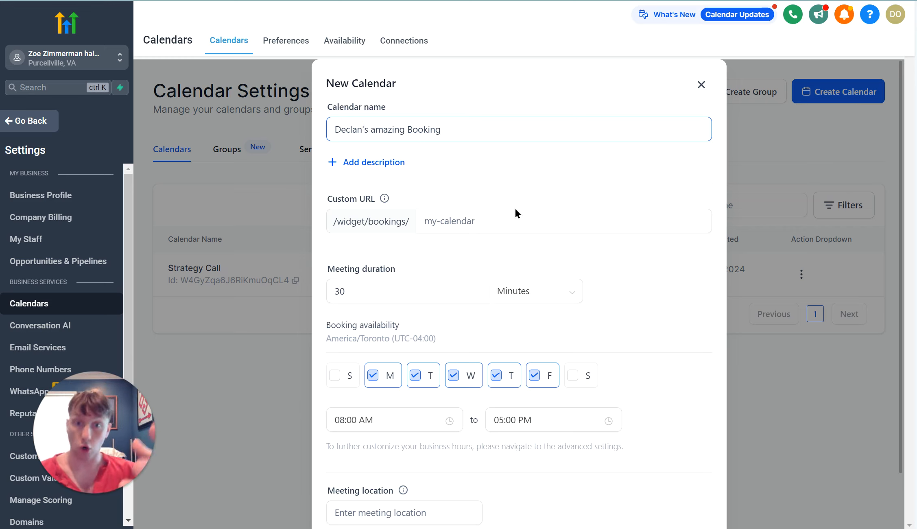
Add the description editor to the new calendar form and remove it again.
{"action": "left_click", "coordinate": [377, 163]}
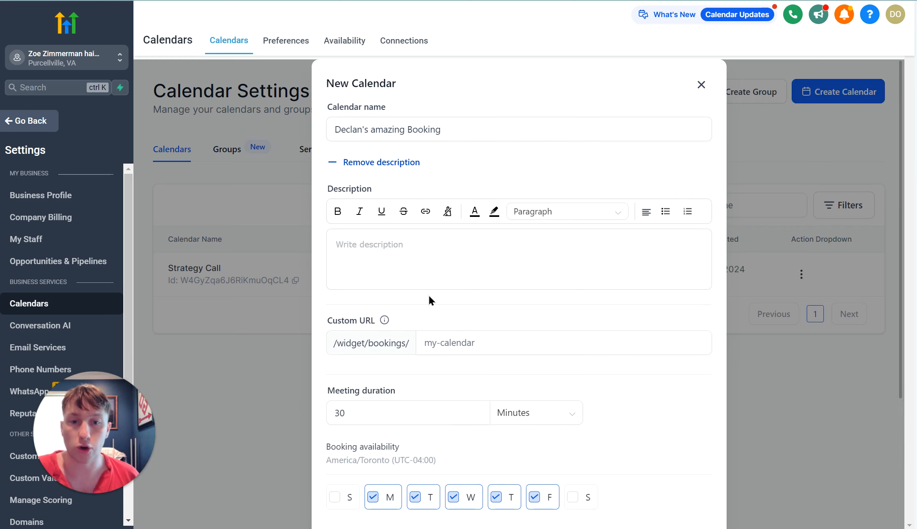
{"action": "left_click", "coordinate": [348, 163]}
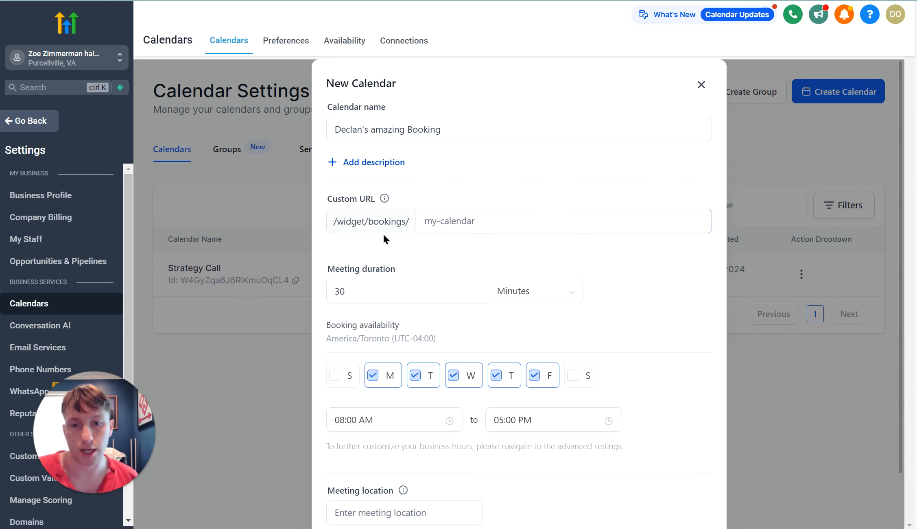
Copy the calendar name into the custom URL and remove its spaces and apostrophe.
{"action": "left_click_drag", "start_coordinate": [439, 130], "coordinate": [321, 133]}
{"action": "right_click", "coordinate": [388, 138]}
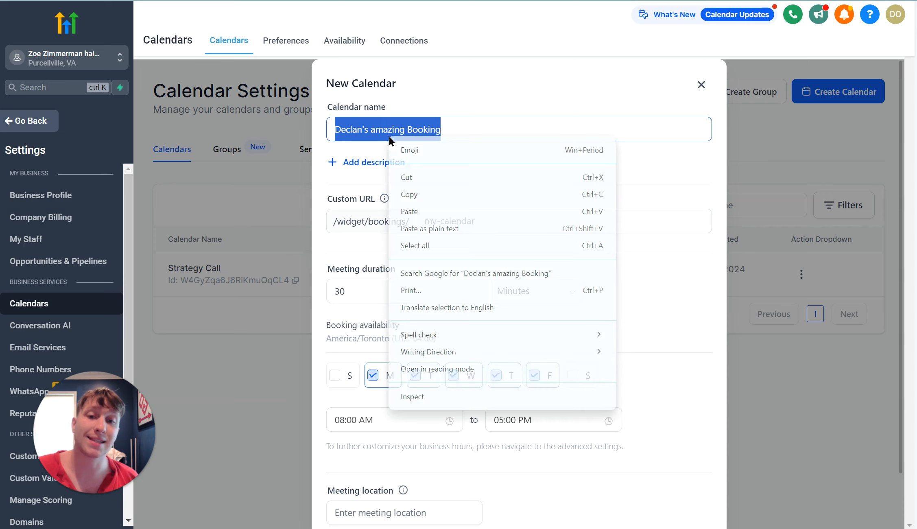
{"action": "left_click", "coordinate": [431, 194]}
{"action": "left_click", "coordinate": [455, 224]}
{"action": "right_click", "coordinate": [454, 225]}
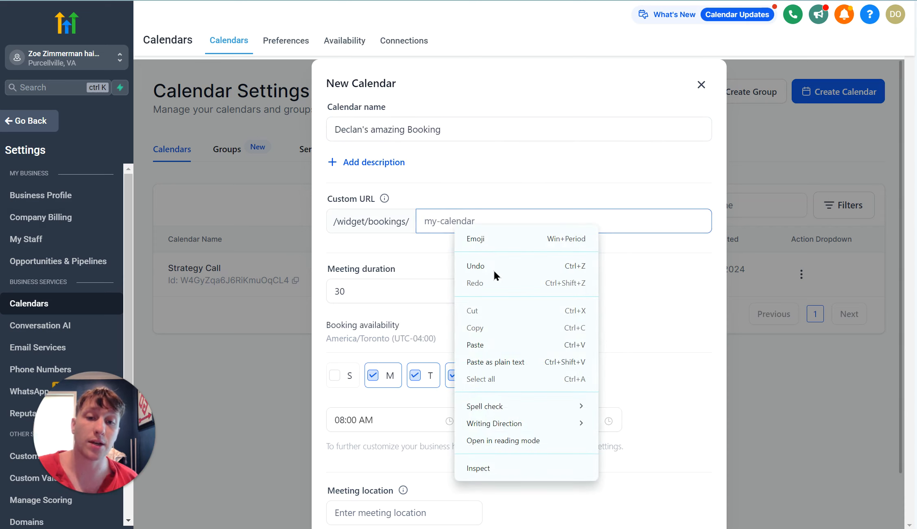
{"action": "left_click", "coordinate": [520, 348]}
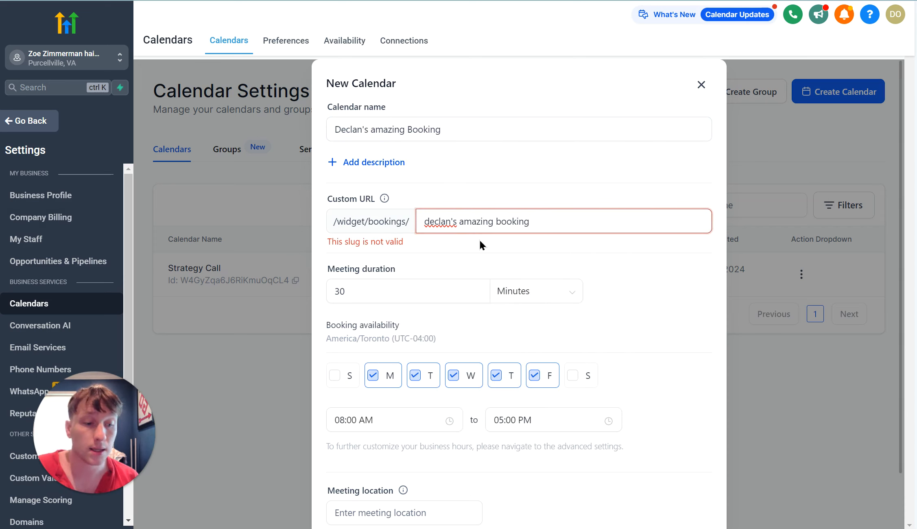
{"action": "key", "text": "BackSpace"}
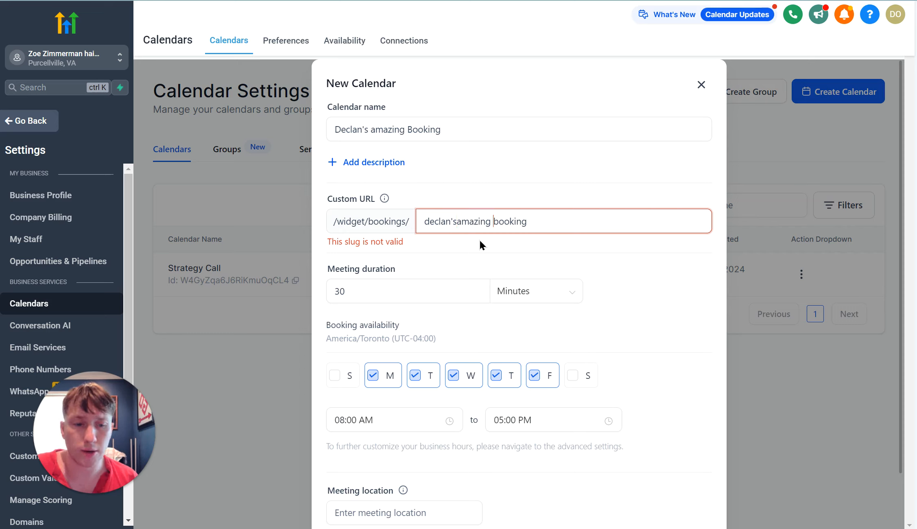
{"action": "key", "text": "BackSpace"}
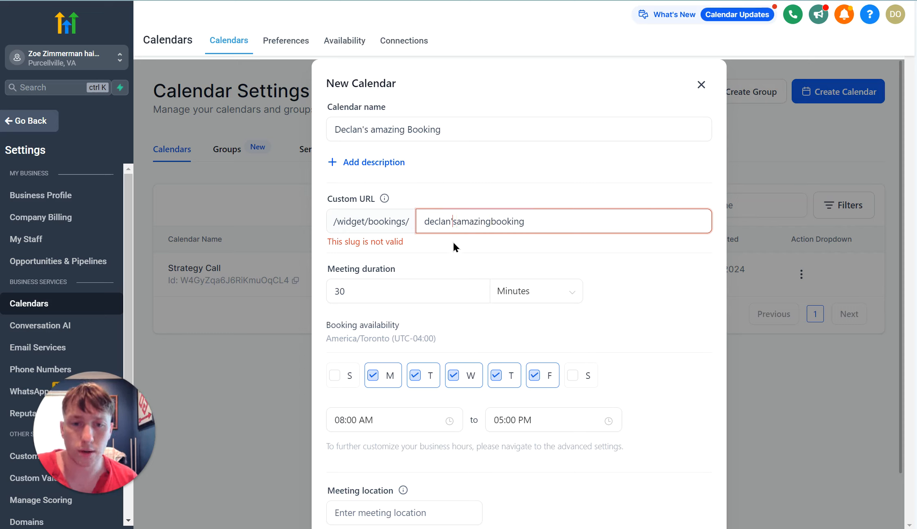
{"action": "key", "text": "BackSpace"}
{"action": "left_click", "coordinate": [560, 218]}
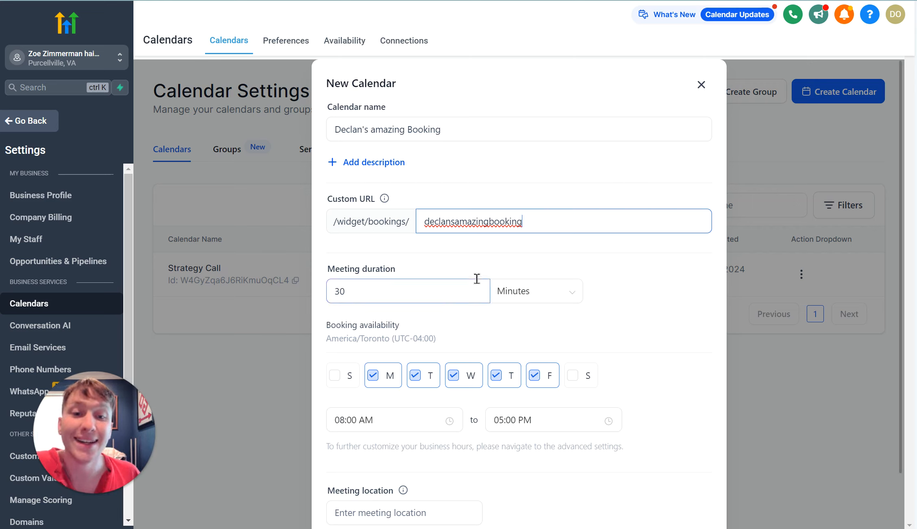
Shorten the custom URL slug to the host's first name only.
{"action": "left_click", "coordinate": [447, 221]}
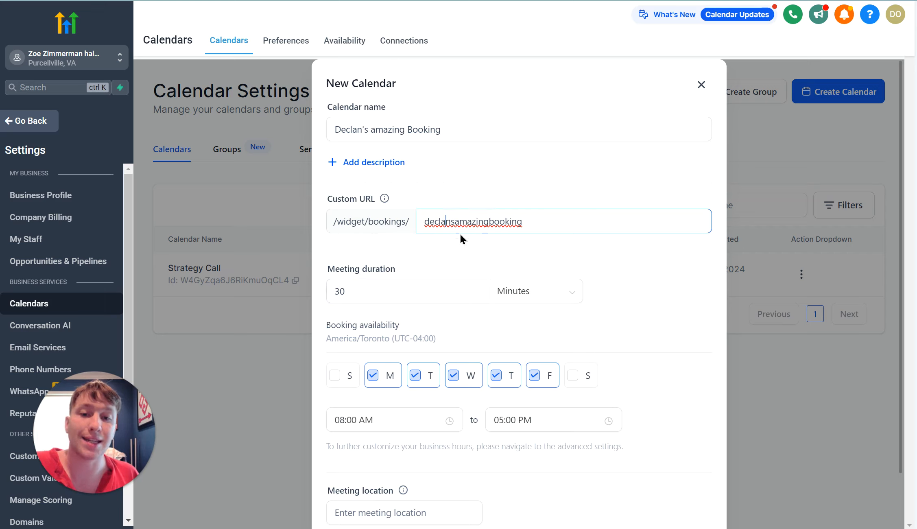
{"action": "left_click", "coordinate": [522, 224]}
{"action": "left_click_drag", "start_coordinate": [528, 224], "coordinate": [456, 227]}
{"action": "key", "text": "BackSpace"}
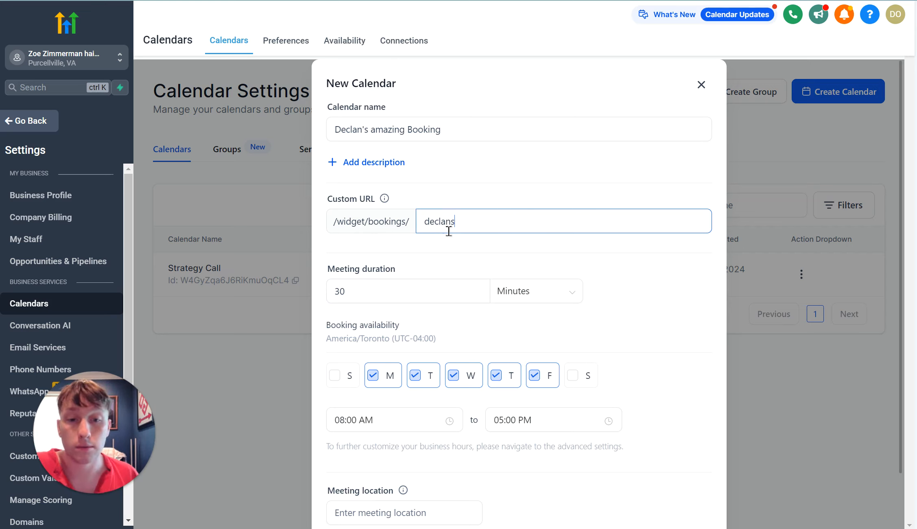
{"action": "left_click", "coordinate": [469, 248]}
{"action": "left_click", "coordinate": [468, 222]}
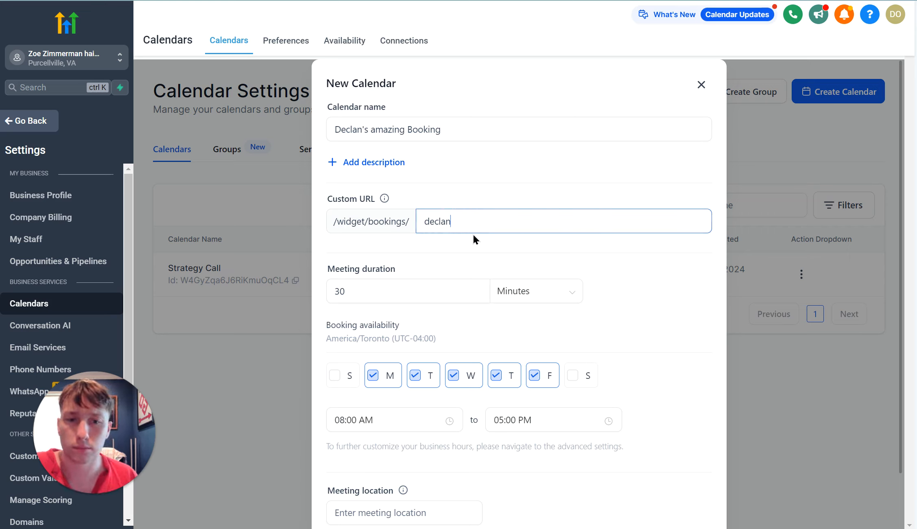
{"action": "left_click", "coordinate": [481, 256]}
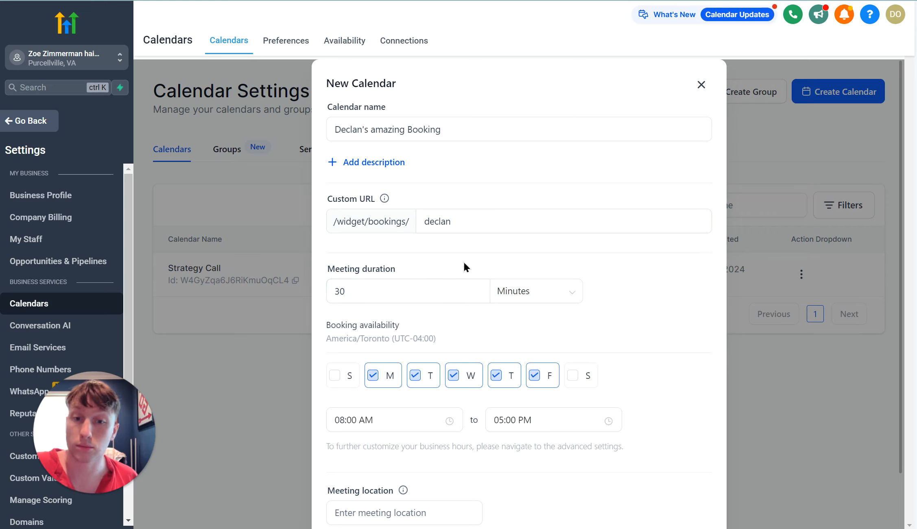
Replace the custom URL slug with "walmart".
{"action": "left_click", "coordinate": [447, 221]}
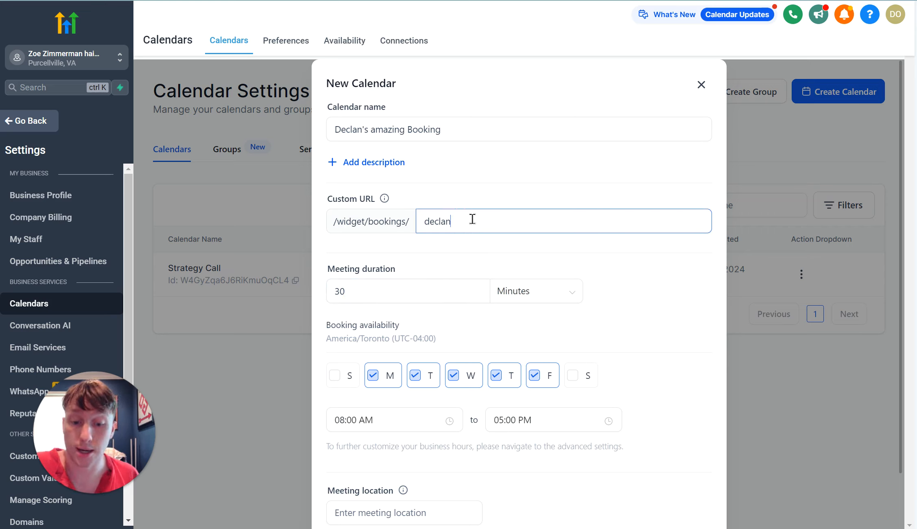
{"action": "key", "text": "BackSpace"}
{"action": "key", "text": "BackSpace"}
{"action": "key", "text": "BackSpace"}
{"action": "key", "text": "BackSpace"}
{"action": "key", "text": "BackSpace"}
{"action": "key", "text": "BackSpace"}
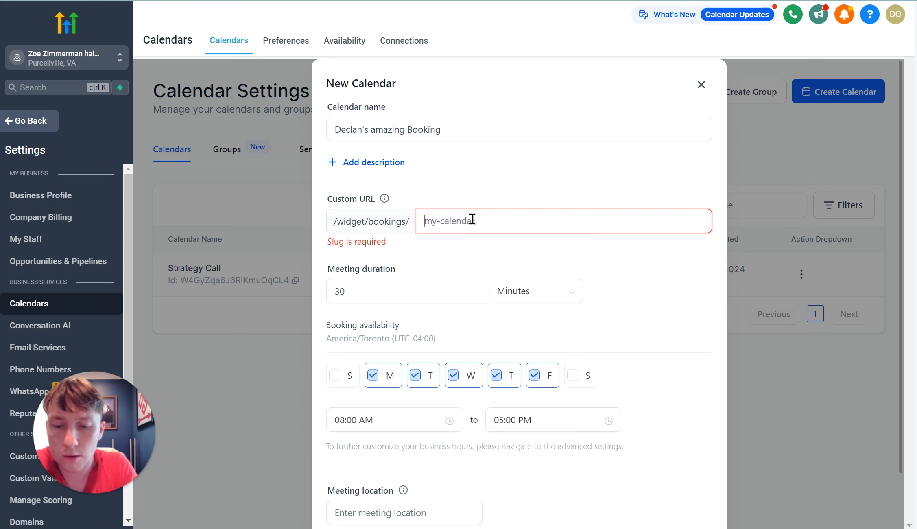
{"action": "type", "text": "h"}
{"action": "key", "text": "BackSpace"}
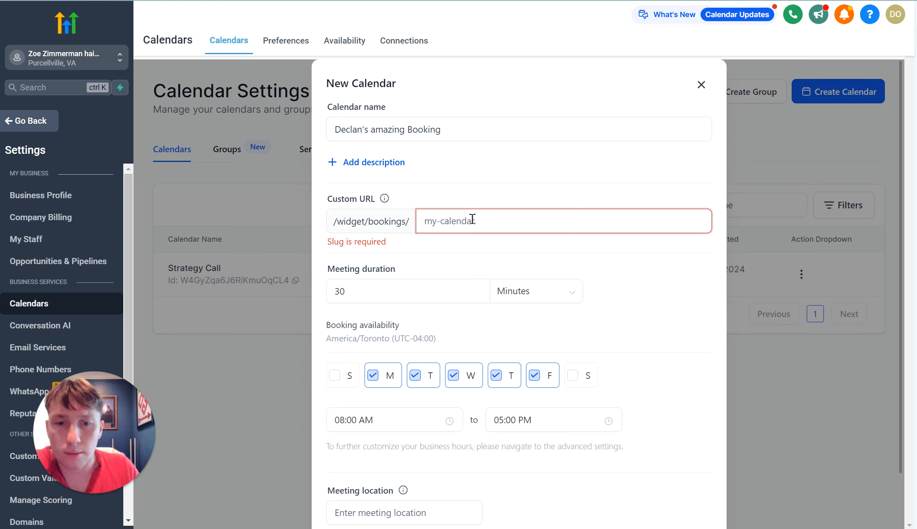
{"action": "type", "text": "walmart"}
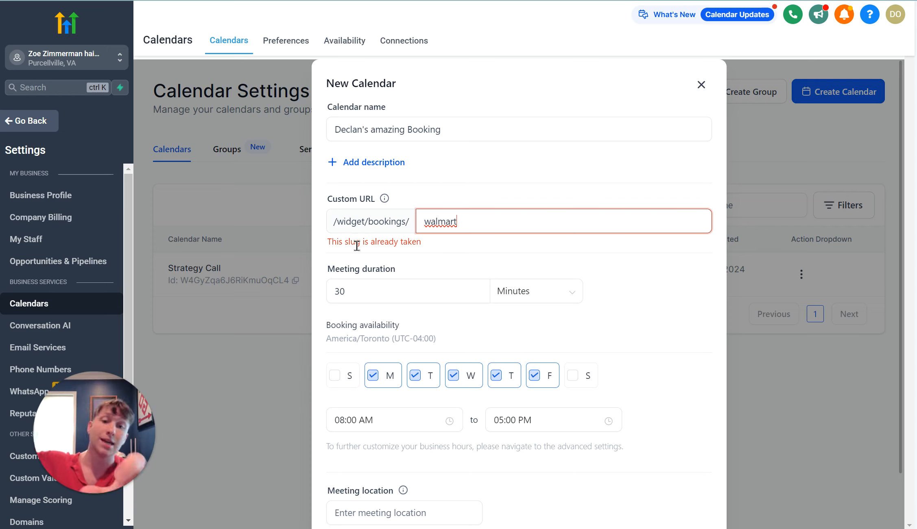
Replace the custom URL slug with the copied calendar name and remove its spaces and apostrophe.
{"action": "double_click", "coordinate": [520, 215]}
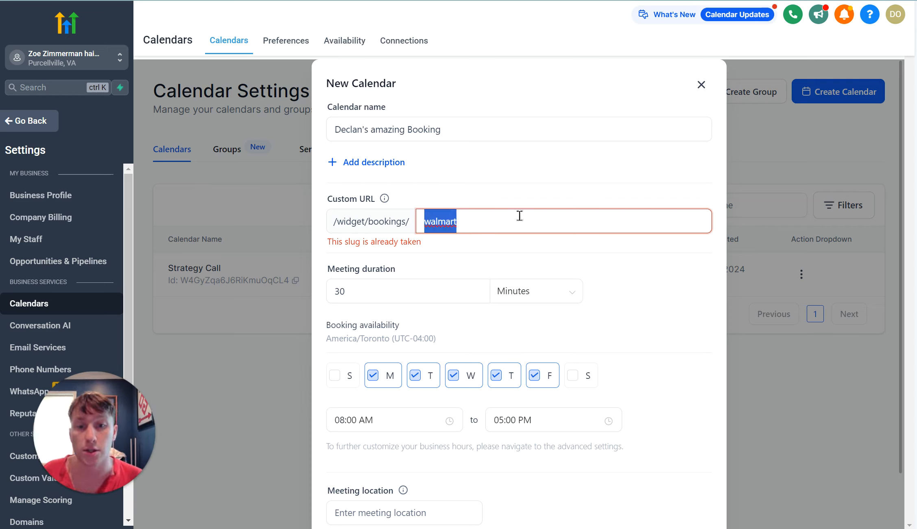
{"action": "key", "text": "ctrl+v"}
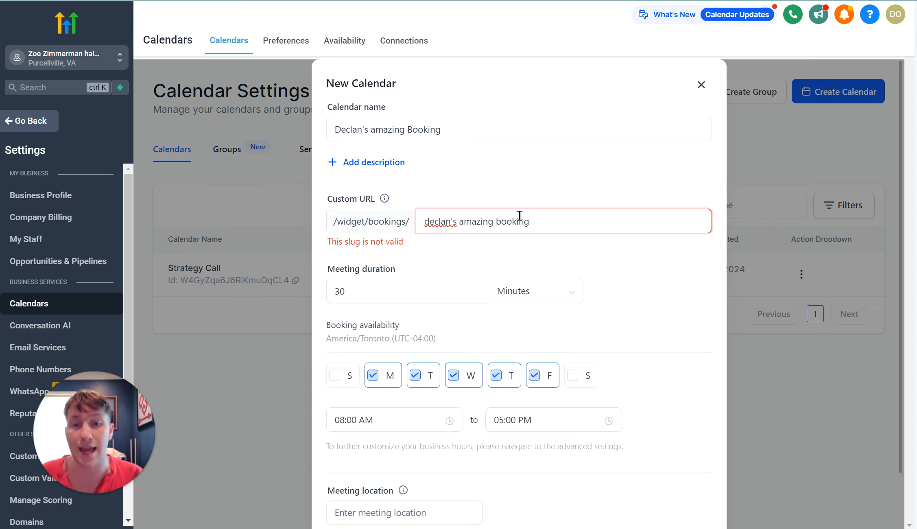
{"action": "left_click", "coordinate": [459, 222]}
{"action": "key", "text": "BackSpace"}
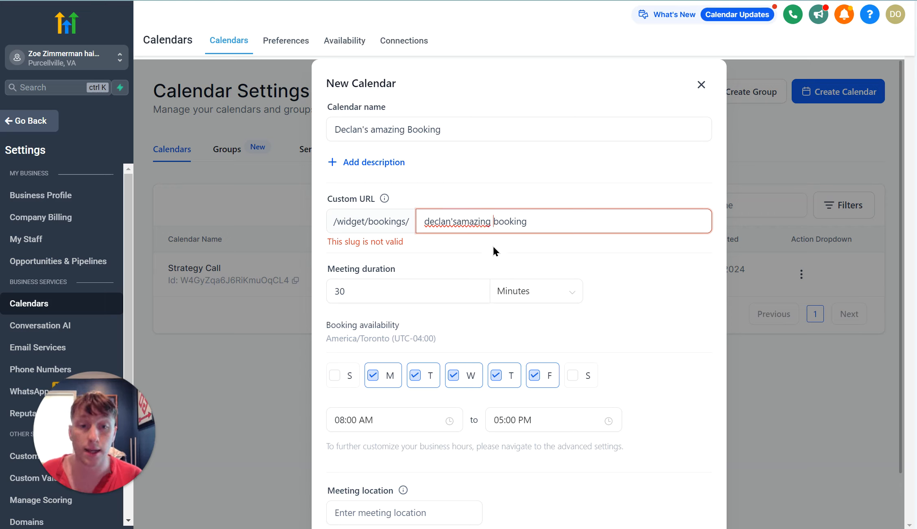
{"action": "key", "text": "BackSpace"}
{"action": "left_click", "coordinate": [452, 221]}
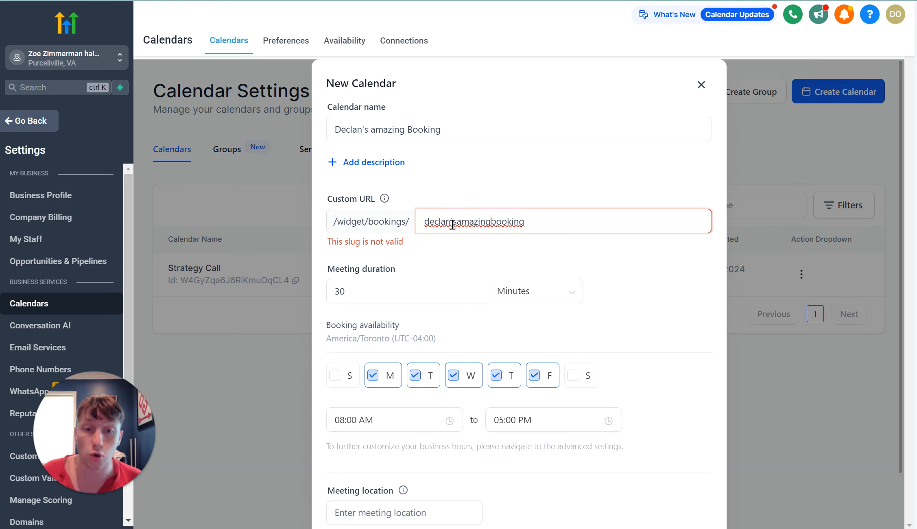
{"action": "key", "text": "BackSpace"}
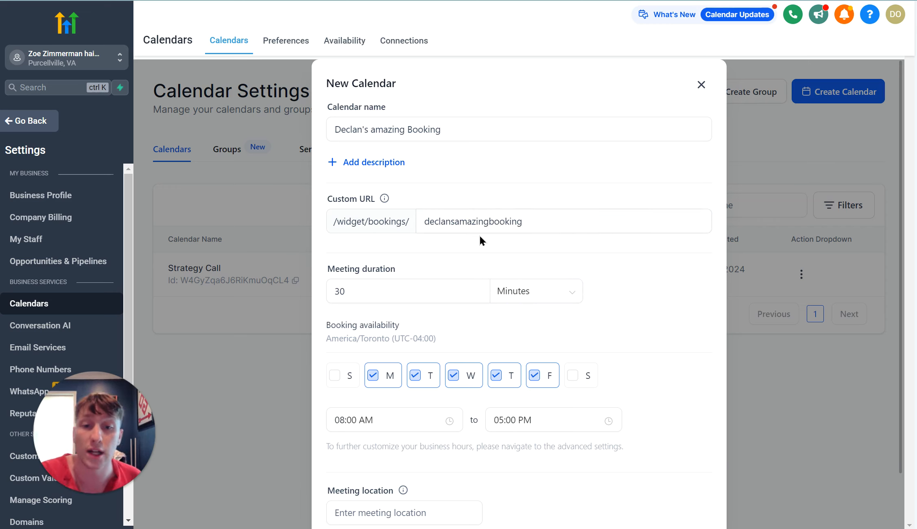
Keep the 30-minute duration and the weekday hours from 08:00 AM to 05:00 PM, and confirm the new calendar.
{"action": "left_click", "coordinate": [457, 298]}
{"action": "scroll", "coordinate": [439, 289], "scroll_direction": "down", "scroll_amount": 2}
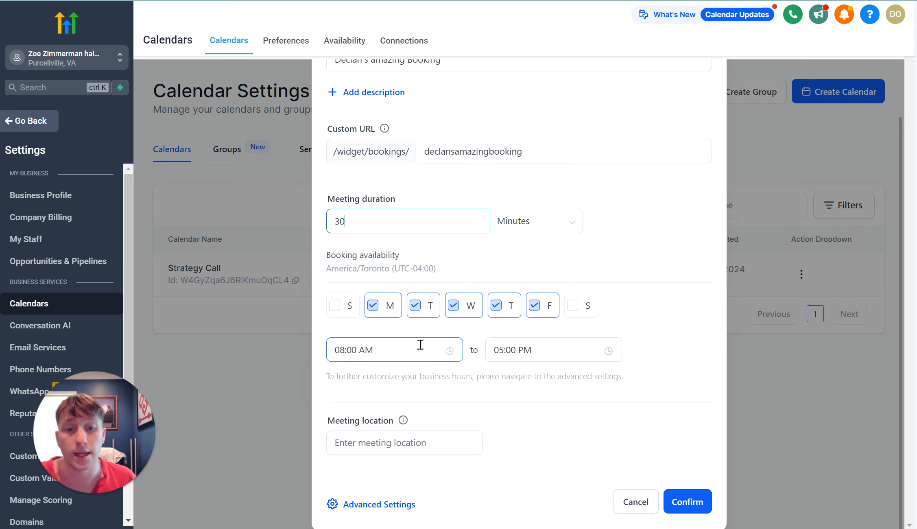
{"action": "left_click", "coordinate": [371, 351]}
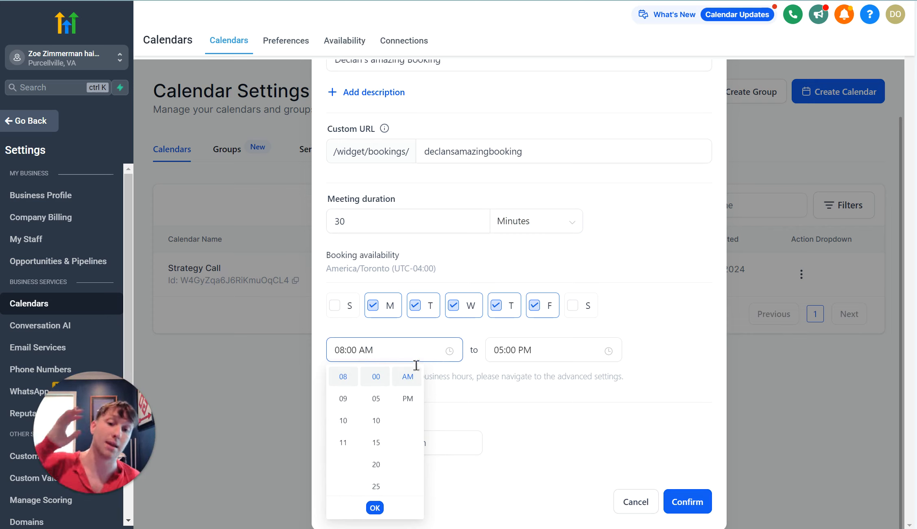
{"action": "left_click", "coordinate": [375, 508]}
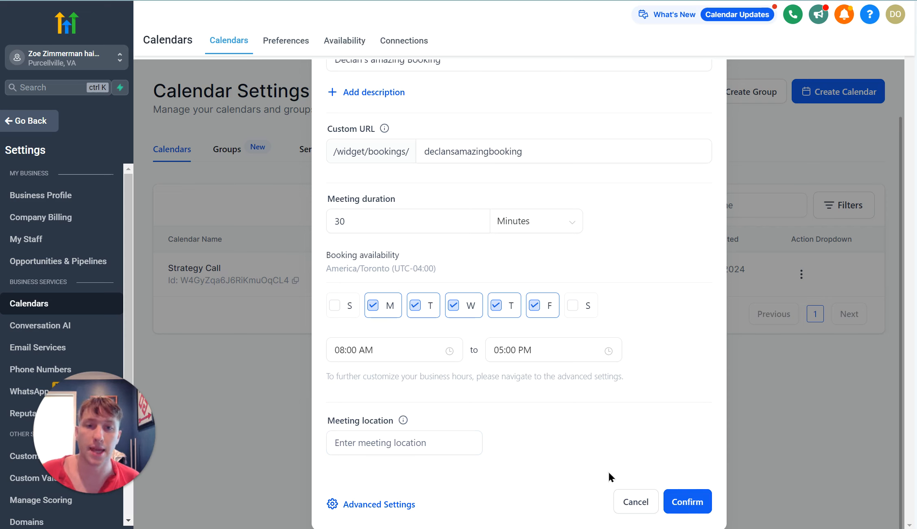
{"action": "scroll", "coordinate": [611, 478], "scroll_direction": "up", "scroll_amount": 2}
{"action": "scroll", "coordinate": [712, 505], "scroll_direction": "down", "scroll_amount": 2}
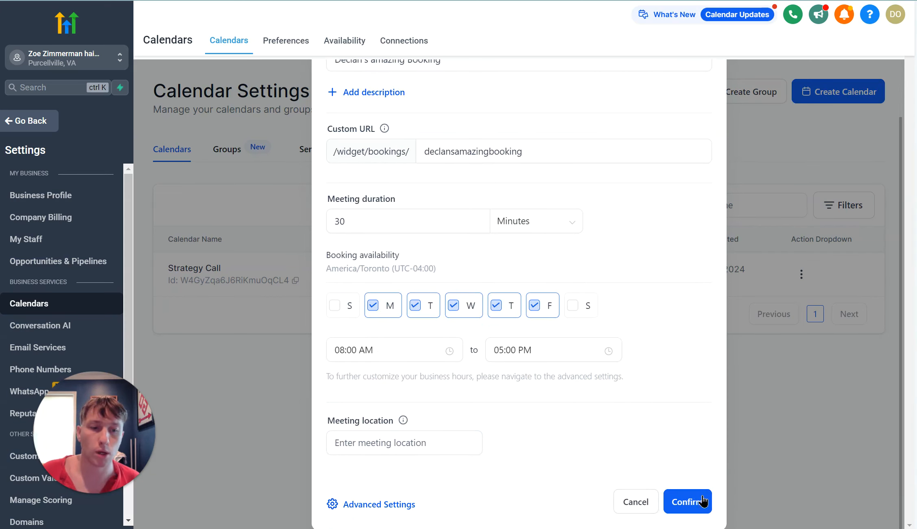
{"action": "left_click", "coordinate": [708, 498]}
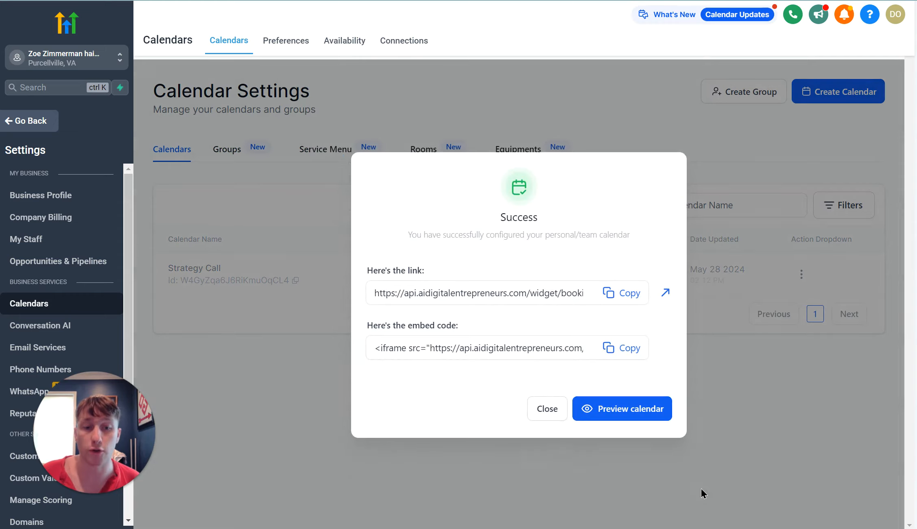
Preview the new calendar's booking page, open the 09:30 AM slot's details form, and return to the calendar list.
{"action": "left_click", "coordinate": [614, 408]}
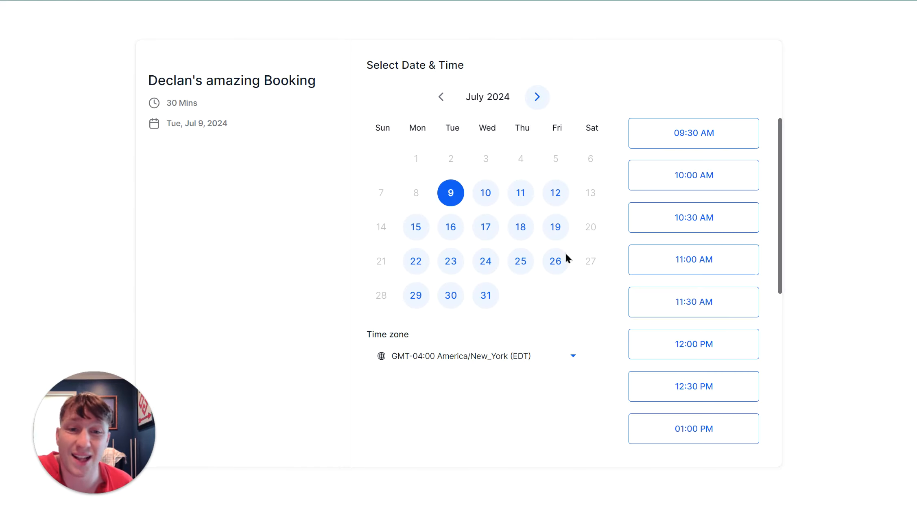
{"action": "left_click", "coordinate": [653, 143]}
{"action": "left_click", "coordinate": [724, 136]}
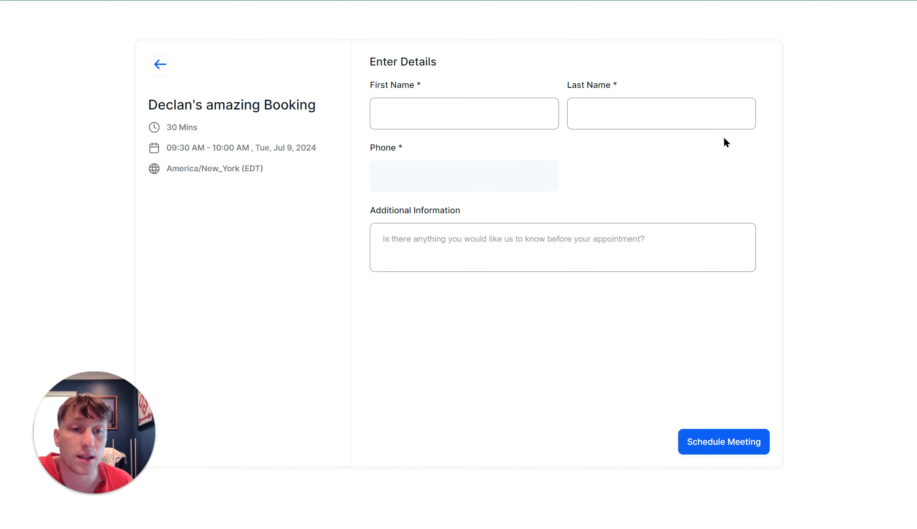
{"action": "left_click", "coordinate": [160, 63]}
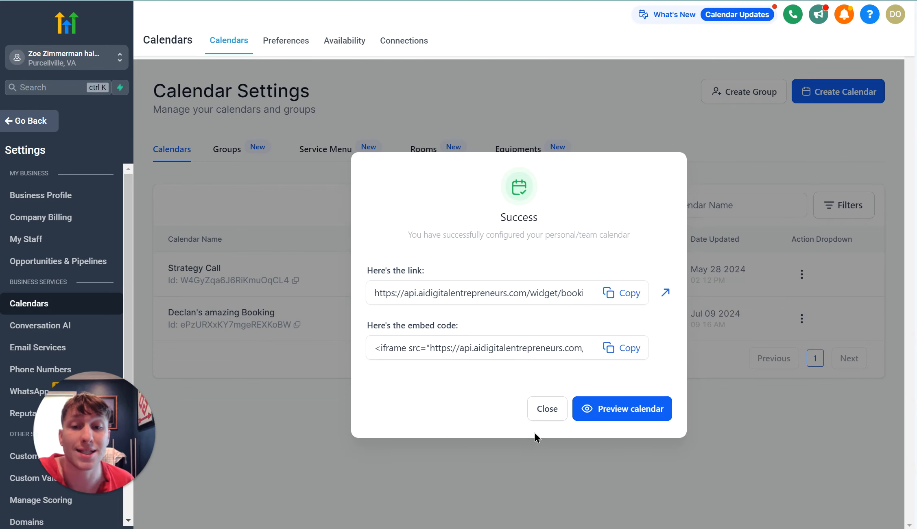
{"action": "left_click", "coordinate": [541, 423]}
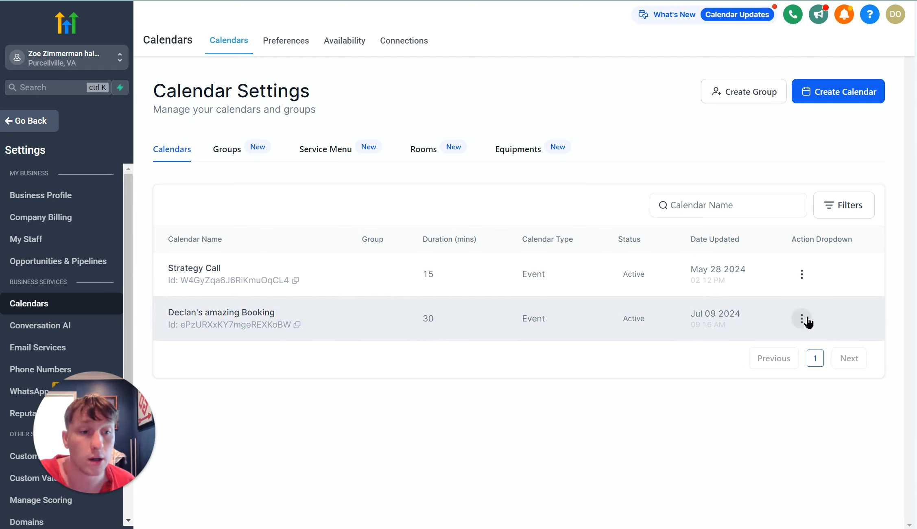
Open the new 30-minute calendar for editing and examine its meeting details, from logo and description to location and event color.
{"action": "left_click", "coordinate": [802, 318]}
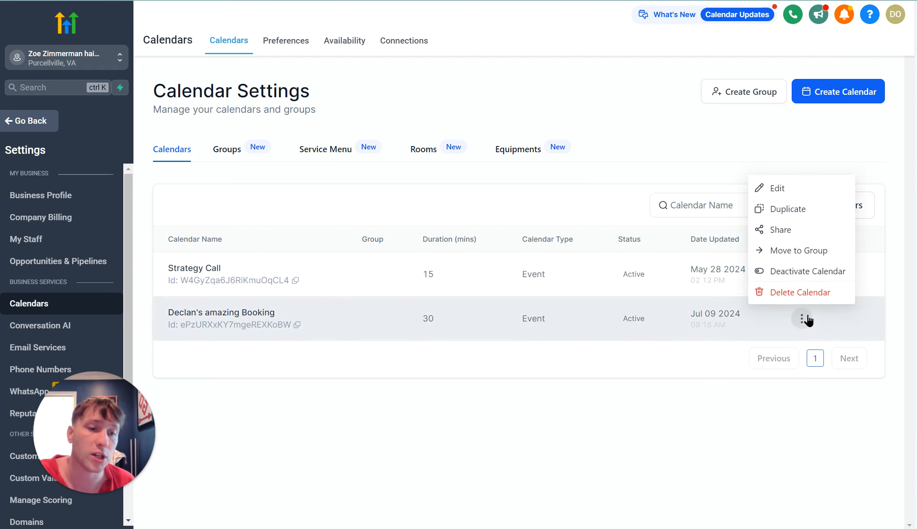
{"action": "left_click", "coordinate": [777, 189]}
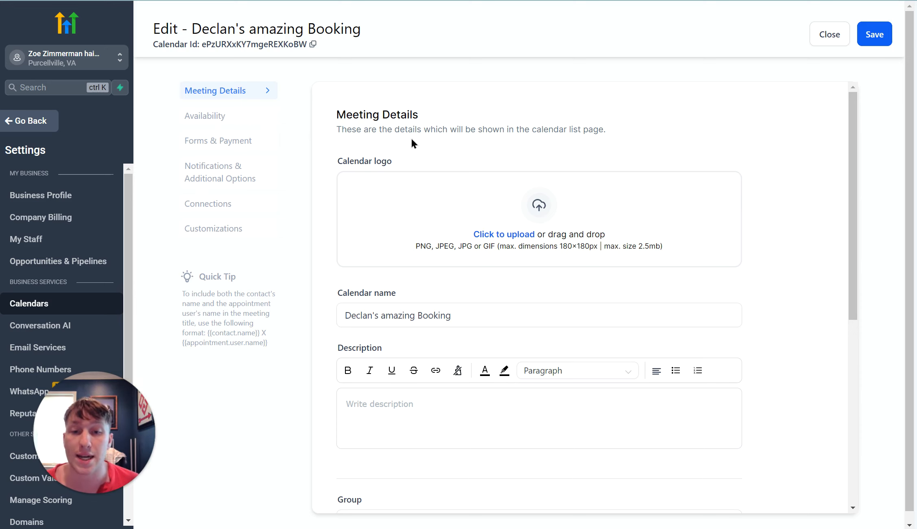
{"action": "scroll", "coordinate": [412, 140], "scroll_direction": "down", "scroll_amount": 8}
{"action": "scroll", "coordinate": [483, 365], "scroll_direction": "up", "scroll_amount": 8}
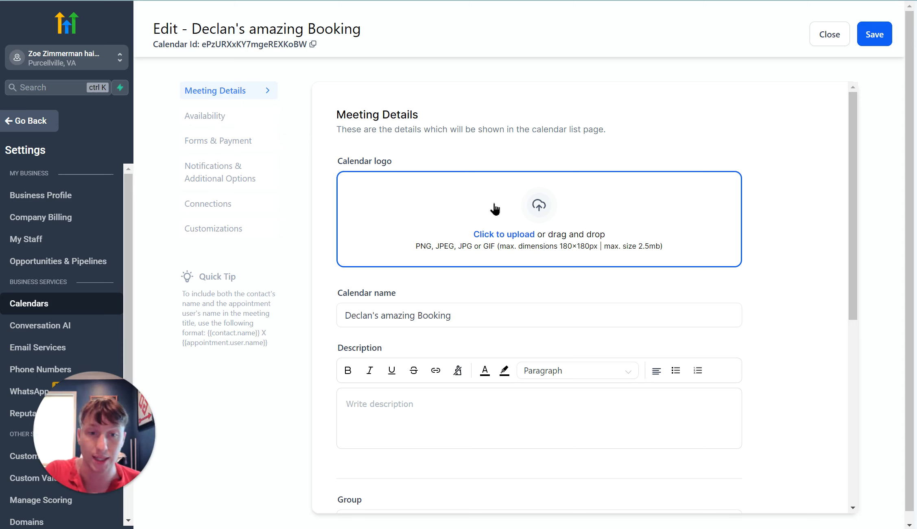
{"action": "scroll", "coordinate": [495, 228], "scroll_direction": "down", "scroll_amount": 4}
{"action": "scroll", "coordinate": [485, 254], "scroll_direction": "down", "scroll_amount": 4}
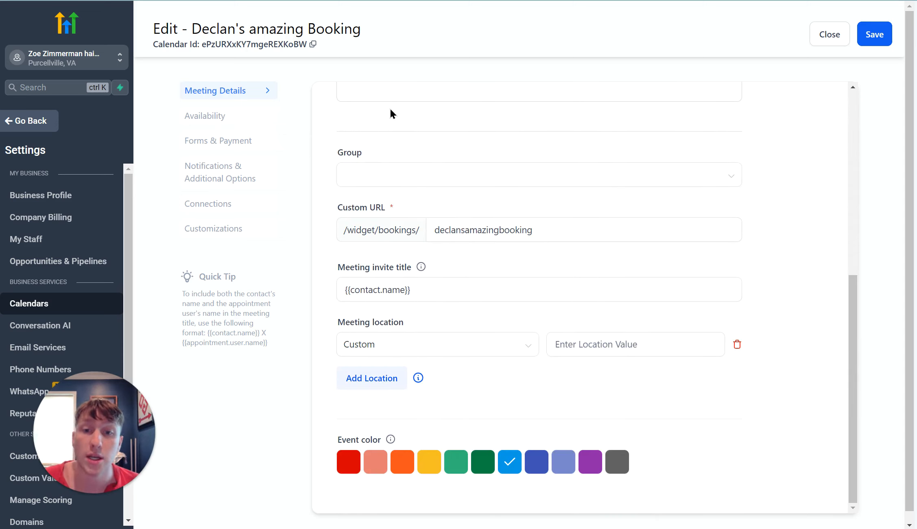
{"action": "scroll", "coordinate": [397, 134], "scroll_direction": "down", "scroll_amount": 1}
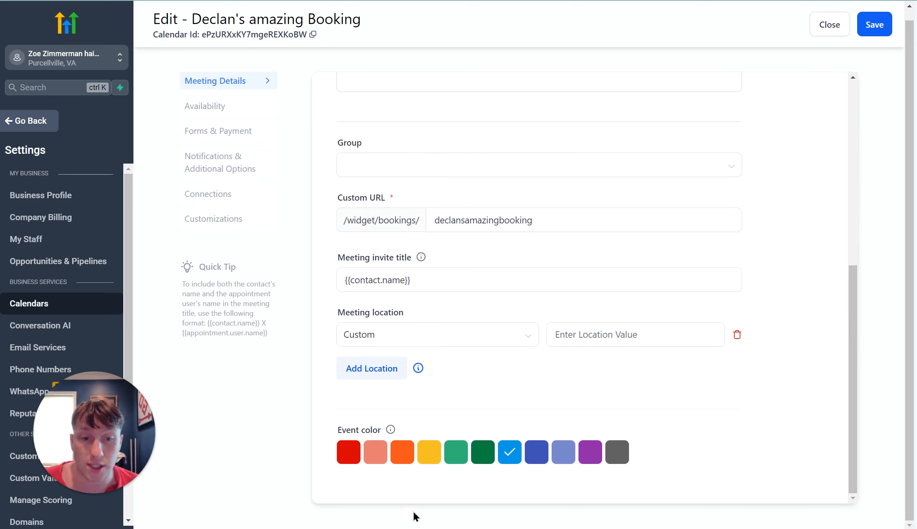
Try orange and blue as the calendar's event color and settle on dark green.
{"action": "left_click", "coordinate": [407, 454]}
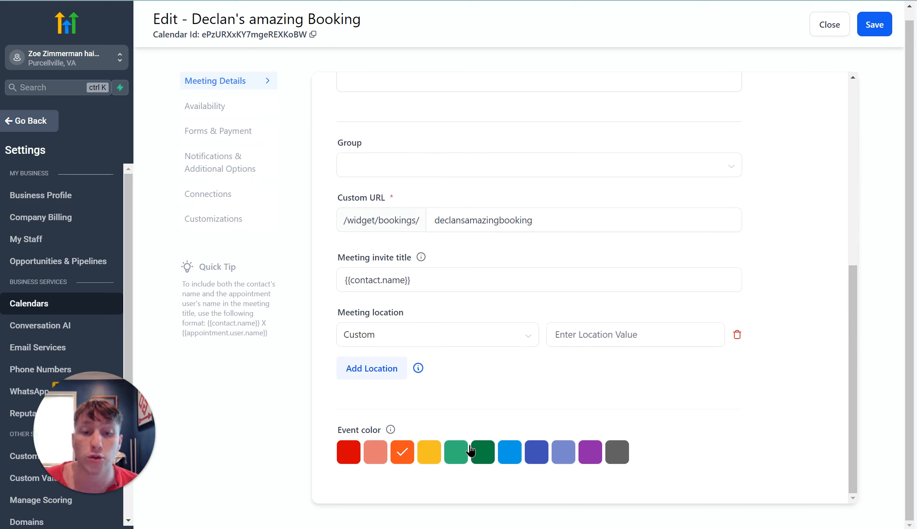
{"action": "left_click", "coordinate": [502, 452]}
{"action": "left_click", "coordinate": [488, 453]}
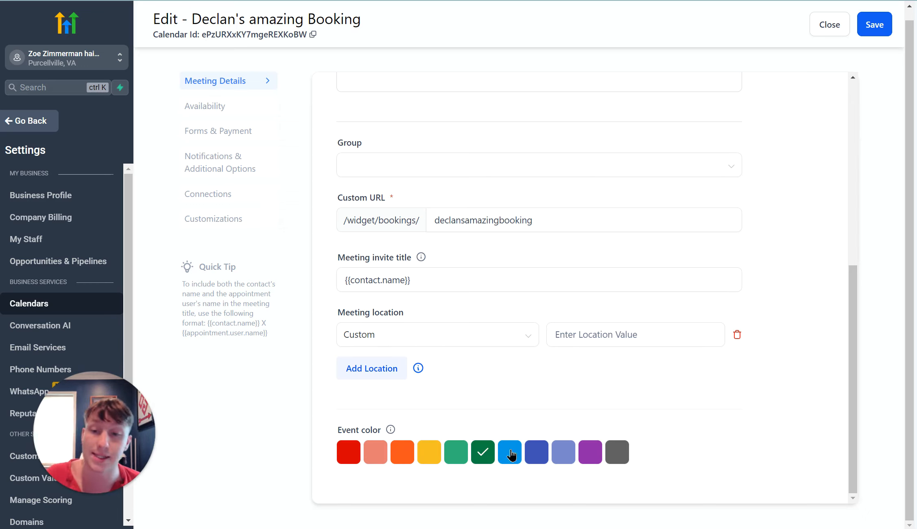
{"action": "scroll", "coordinate": [529, 423], "scroll_direction": "up", "scroll_amount": 10}
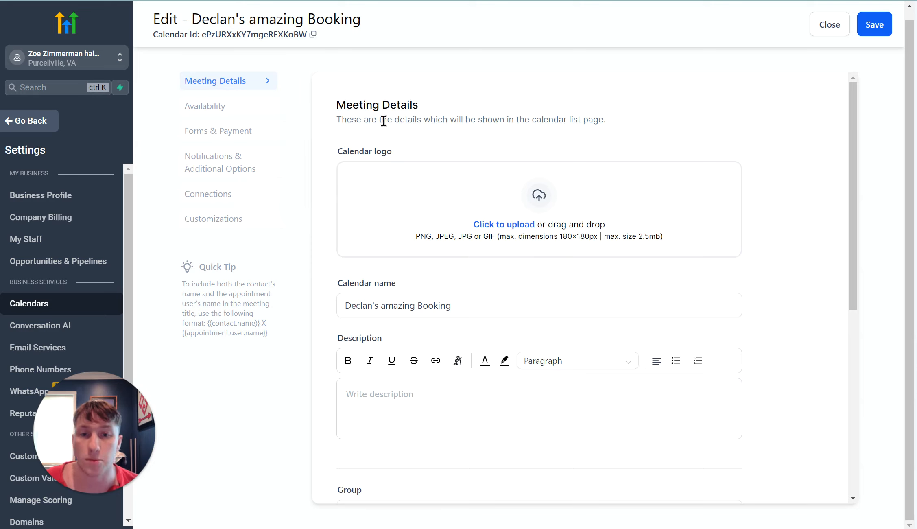
{"action": "scroll", "coordinate": [382, 183], "scroll_direction": "down", "scroll_amount": 8}
{"action": "scroll", "coordinate": [409, 374], "scroll_direction": "up", "scroll_amount": 8}
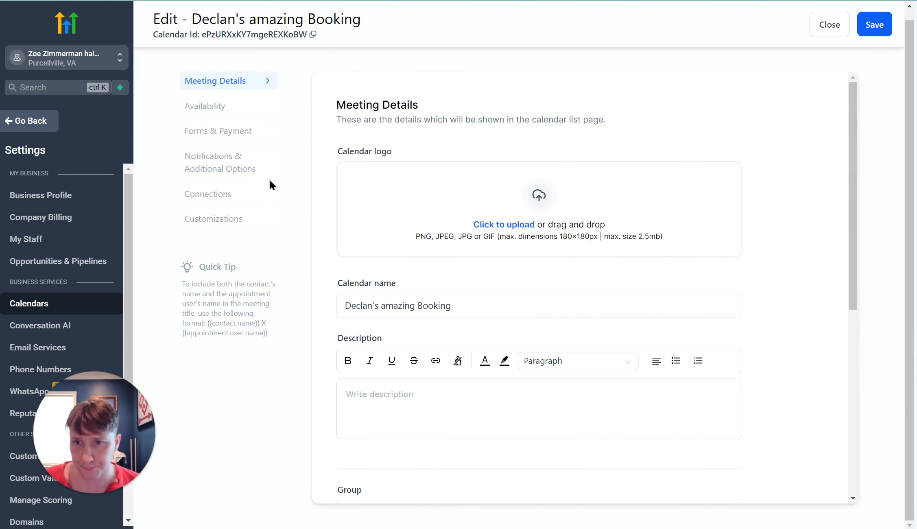
Open the calendar's availability settings and examine the weekly hours, date-specific hours and booking limits.
{"action": "left_click", "coordinate": [239, 107]}
{"action": "scroll", "coordinate": [439, 234], "scroll_direction": "down", "scroll_amount": 10}
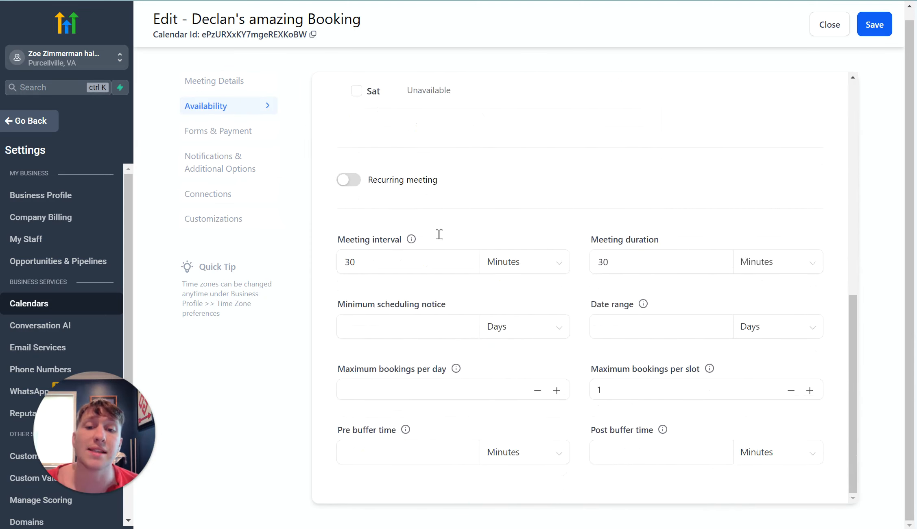
{"action": "scroll", "coordinate": [453, 242], "scroll_direction": "up", "scroll_amount": 4}
{"action": "scroll", "coordinate": [380, 132], "scroll_direction": "up", "scroll_amount": 6}
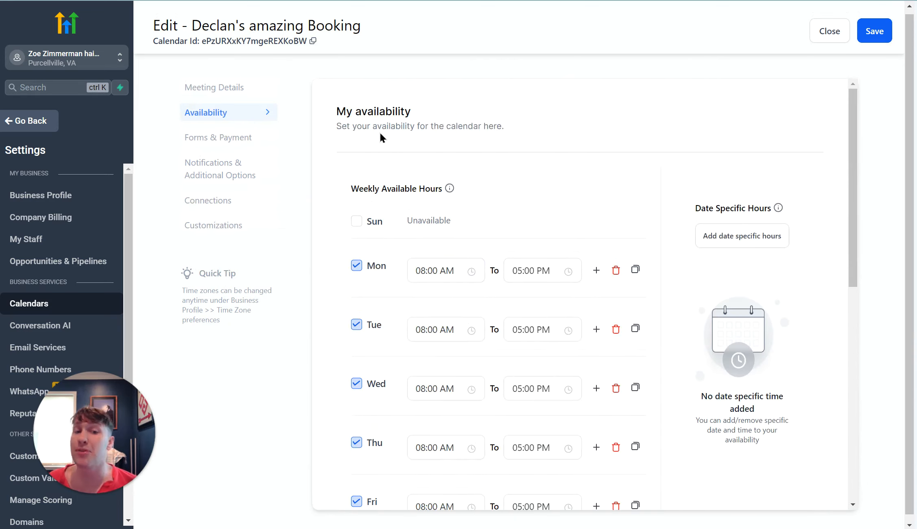
{"action": "scroll", "coordinate": [432, 129], "scroll_direction": "down", "scroll_amount": 10}
{"action": "scroll", "coordinate": [472, 212], "scroll_direction": "up", "scroll_amount": 10}
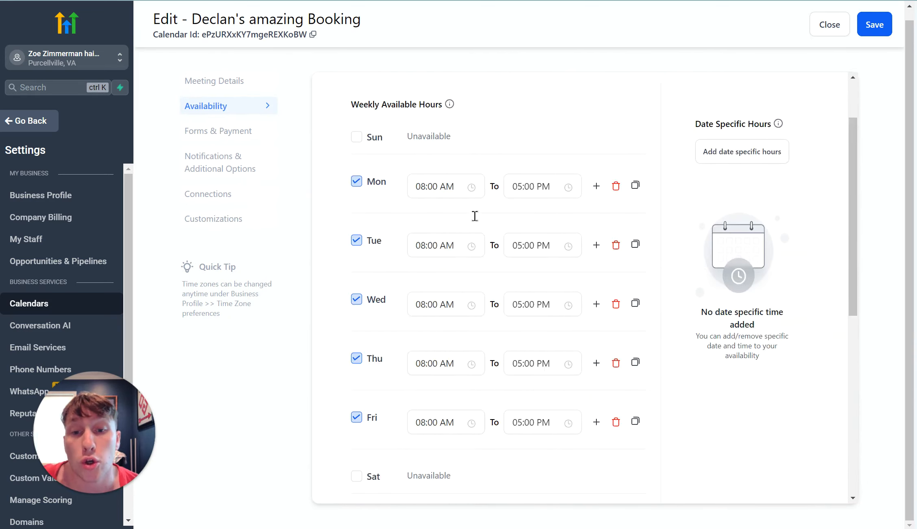
{"action": "scroll", "coordinate": [557, 301], "scroll_direction": "down", "scroll_amount": 10}
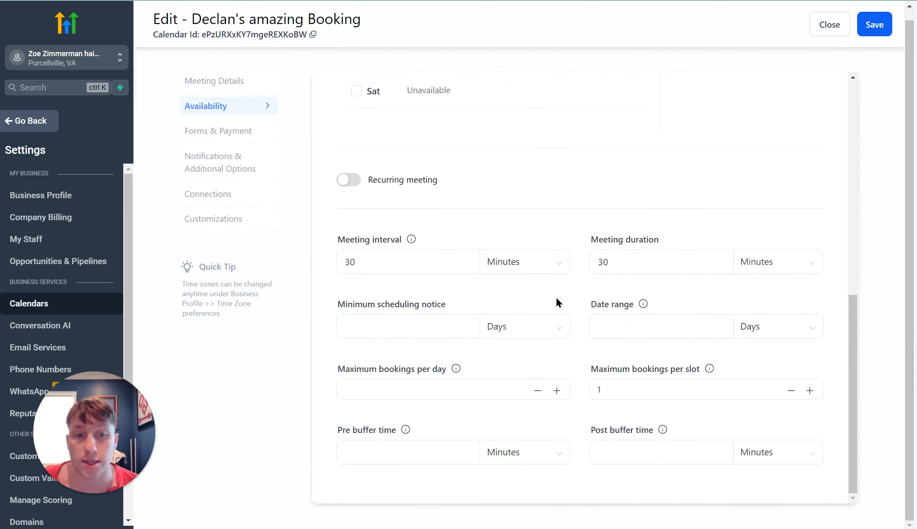
Examine the availability fields for meeting interval, minimum scheduling notice, date range, and pre and post buffer times.
{"action": "left_click", "coordinate": [424, 271]}
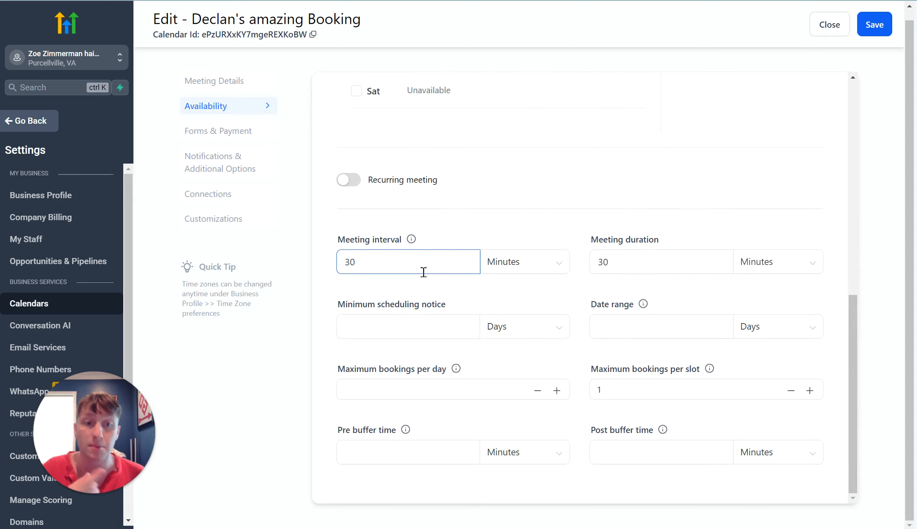
{"action": "left_click", "coordinate": [716, 295]}
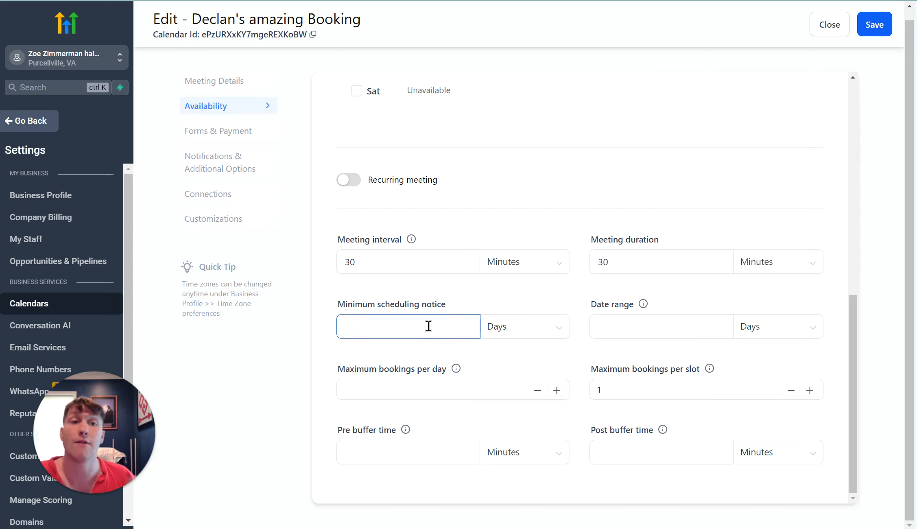
{"action": "left_click", "coordinate": [549, 320]}
{"action": "left_click", "coordinate": [402, 324]}
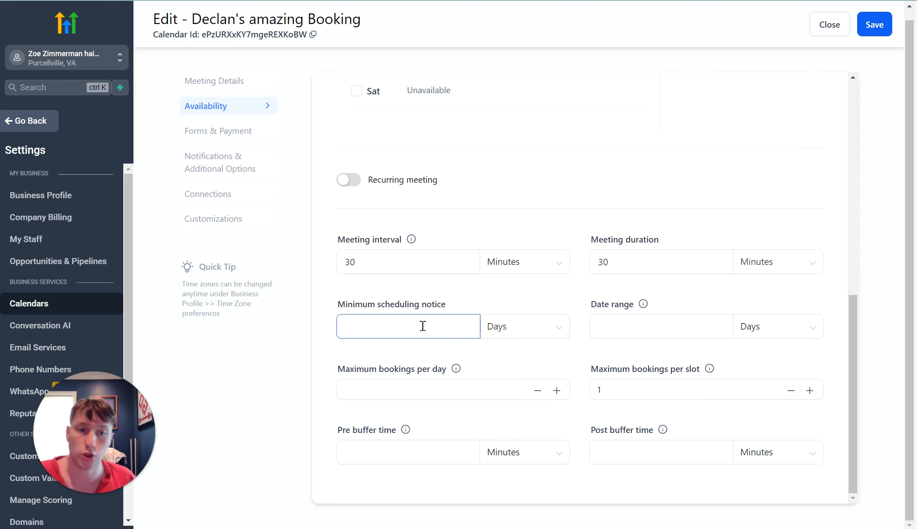
{"action": "left_click", "coordinate": [609, 328]}
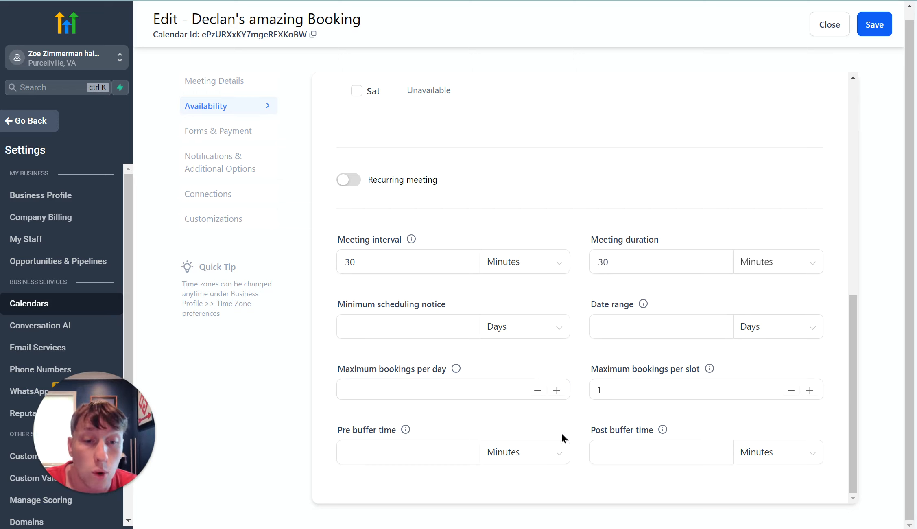
{"action": "left_click", "coordinate": [438, 454]}
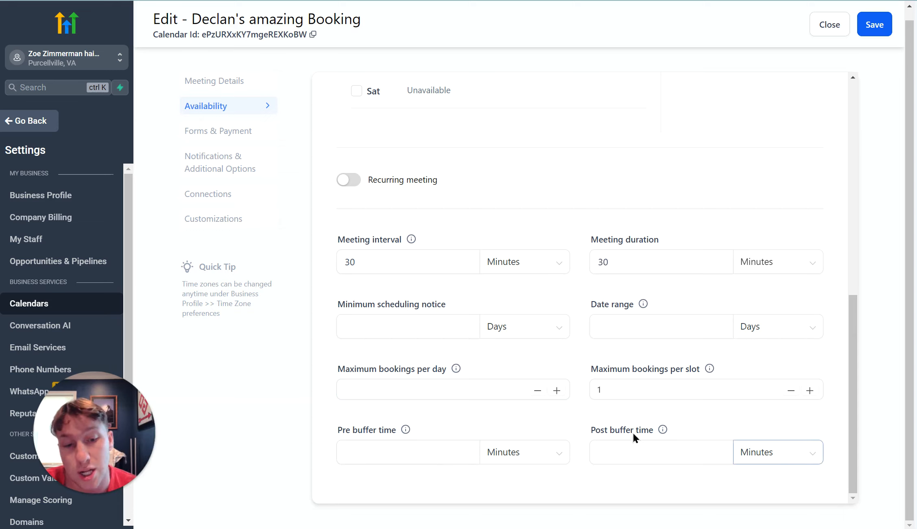
{"action": "left_click", "coordinate": [594, 448]}
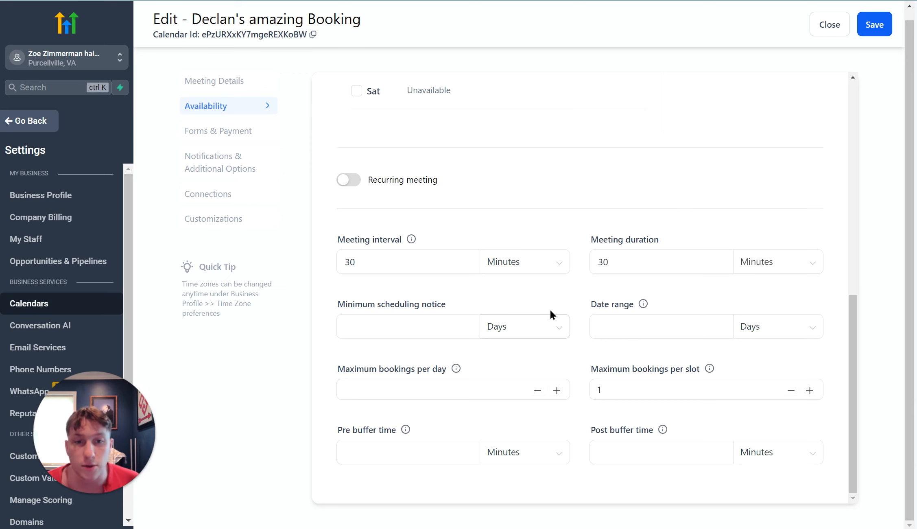
Set the calendar's meeting interval to 2 hours, then save and refresh its booking page to check the time slots.
{"action": "left_click", "coordinate": [381, 259]}
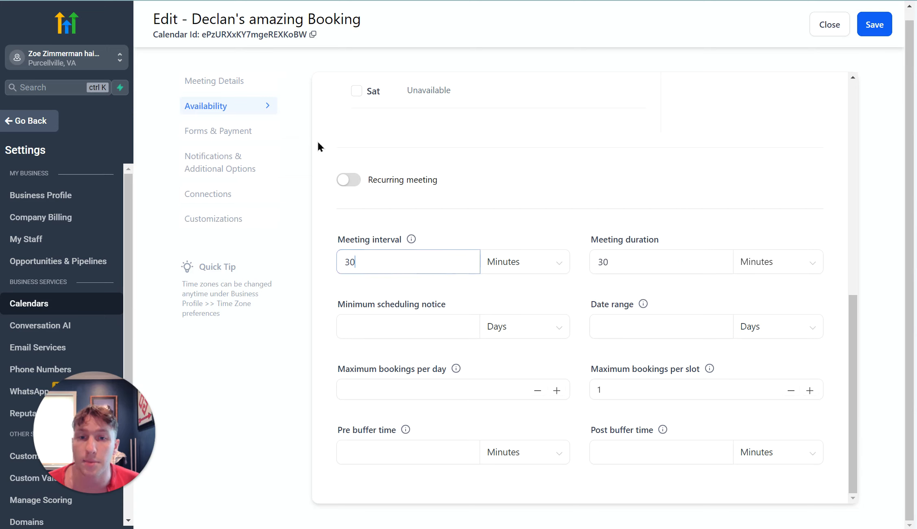
{"action": "left_click_drag", "start_coordinate": [391, 262], "coordinate": [351, 261]}
{"action": "left_click", "coordinate": [518, 267]}
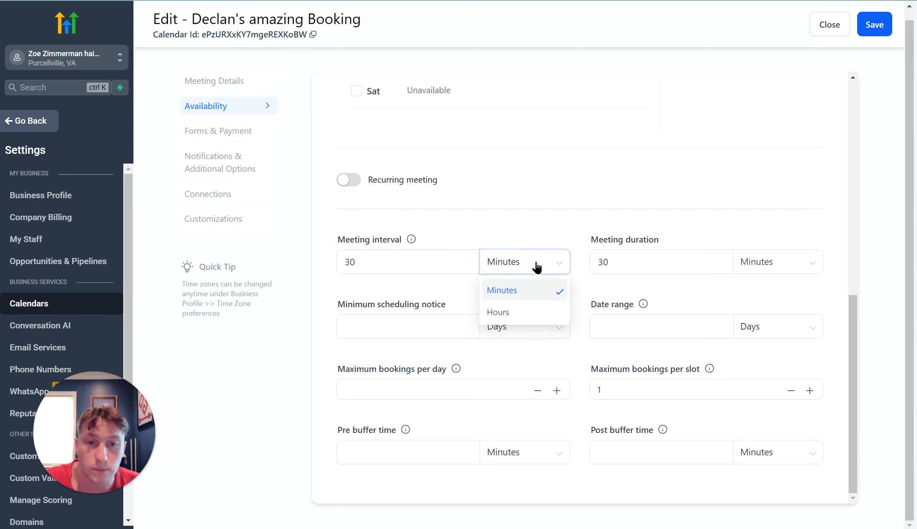
{"action": "left_click", "coordinate": [534, 309]}
{"action": "left_click_drag", "start_coordinate": [395, 261], "coordinate": [331, 256]}
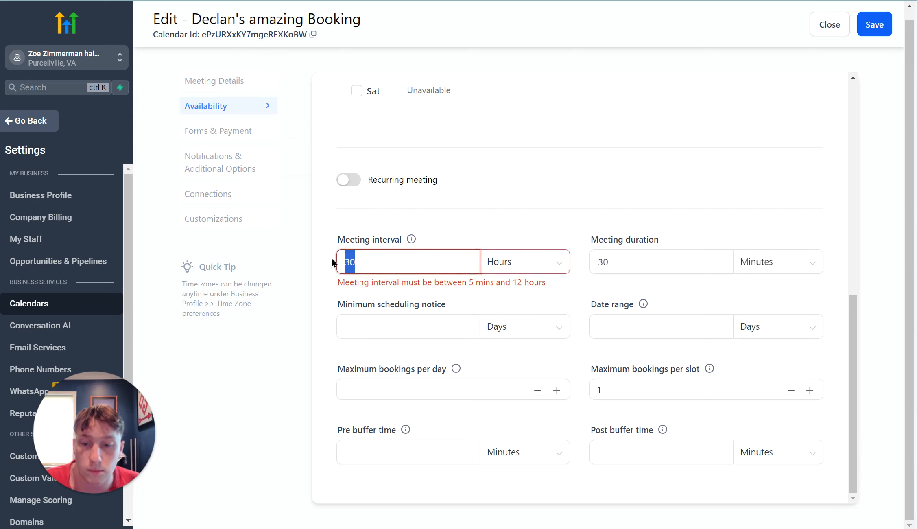
{"action": "type", "text": "2"}
{"action": "left_click", "coordinate": [875, 21]}
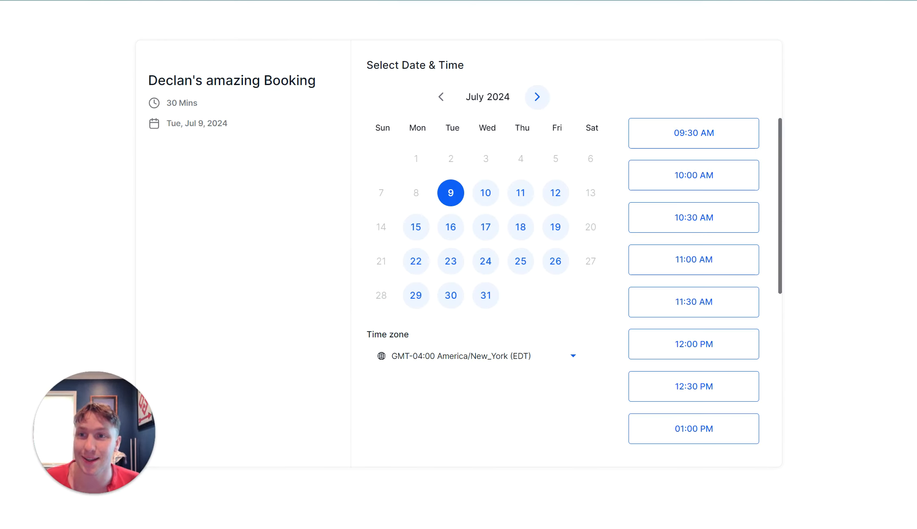
{"action": "key", "text": "F5"}
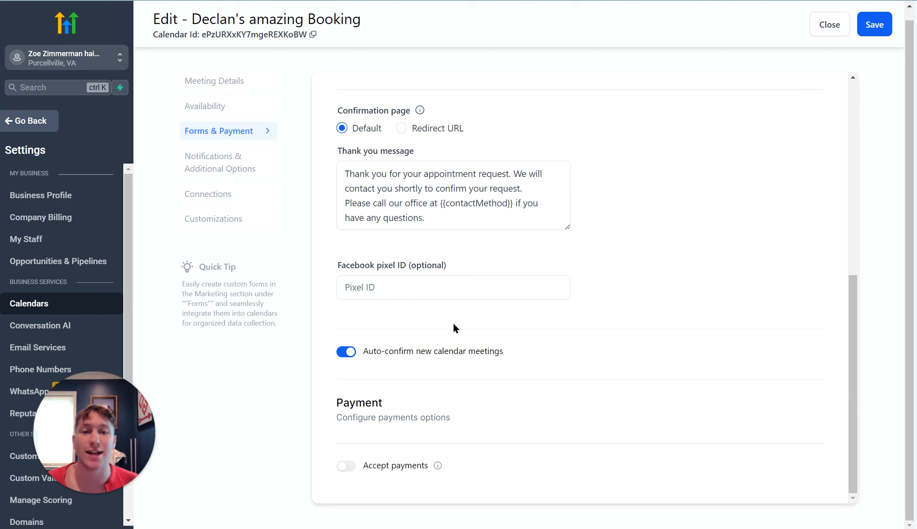
Return to the calendar's availability settings and review the meeting interval together with the weekly hours.
{"action": "scroll", "coordinate": [489, 384], "scroll_direction": "up", "scroll_amount": 8}
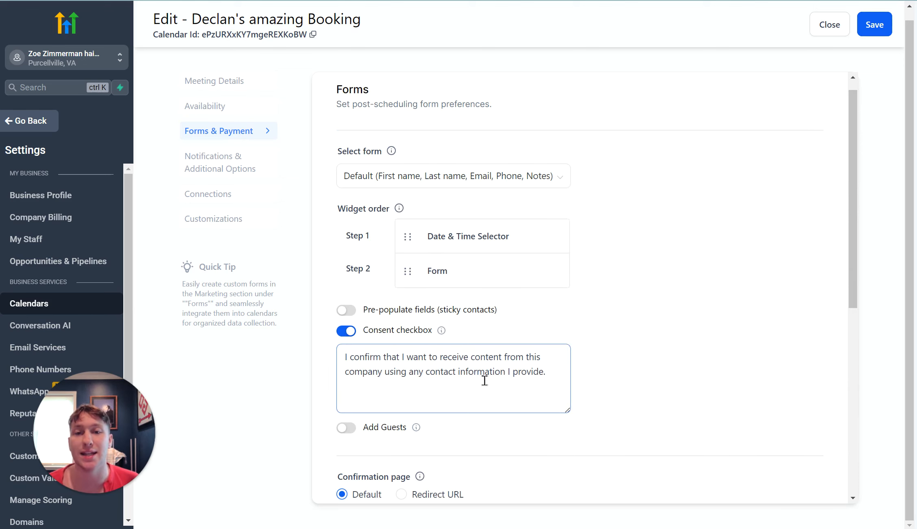
{"action": "left_click", "coordinate": [219, 107]}
{"action": "scroll", "coordinate": [397, 371], "scroll_direction": "down", "scroll_amount": 10}
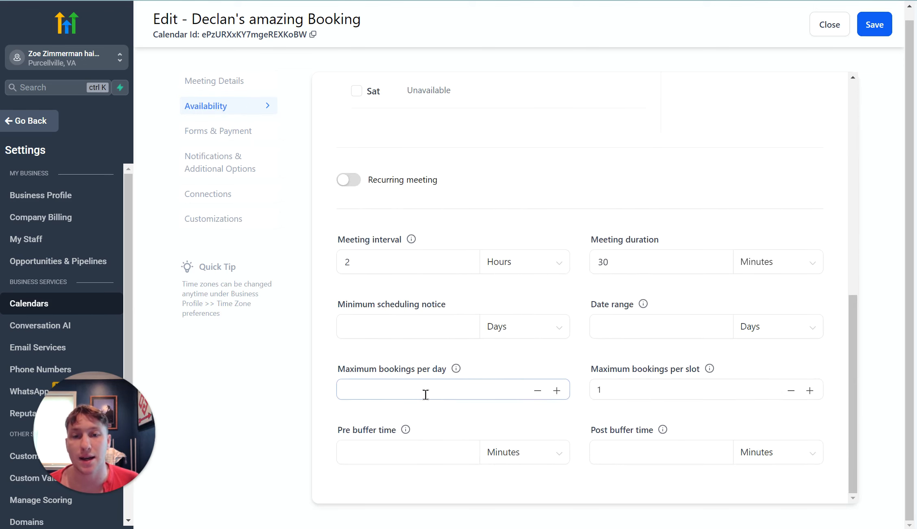
{"action": "left_click", "coordinate": [364, 257]}
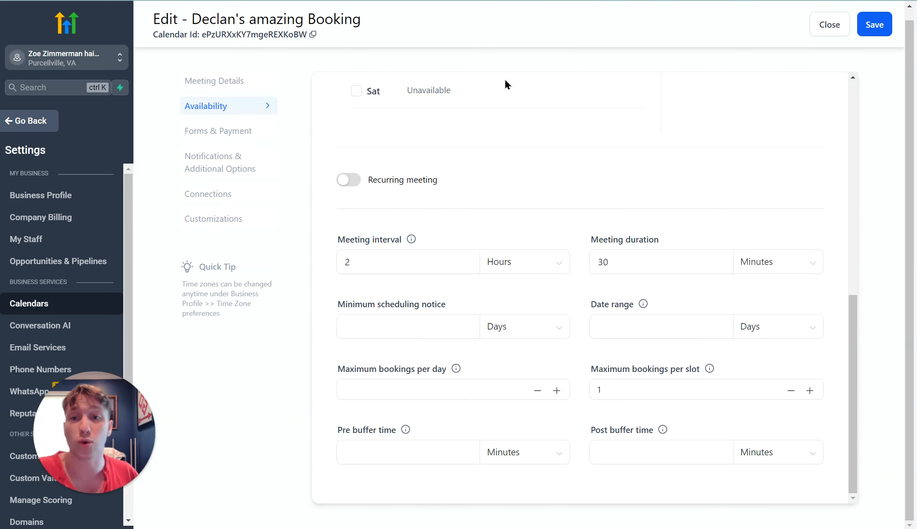
{"action": "scroll", "coordinate": [504, 79], "scroll_direction": "up", "scroll_amount": 5}
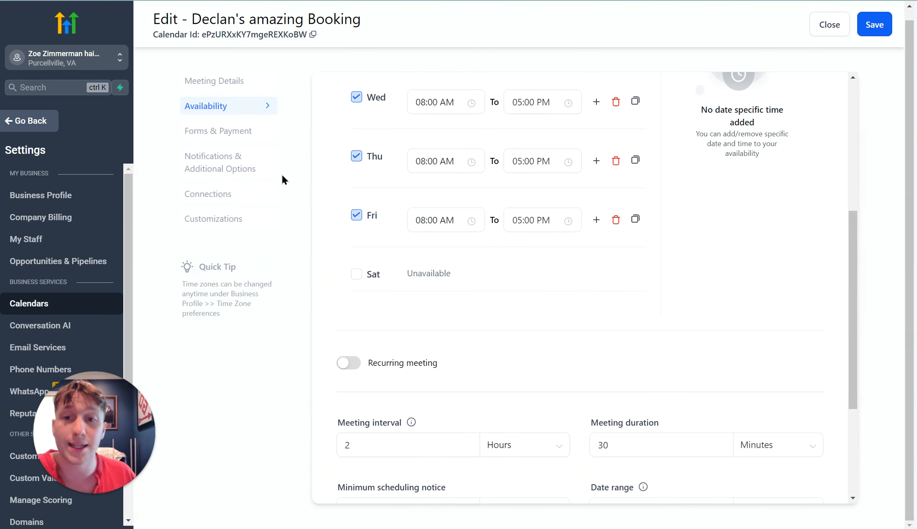
Examine the forms and payment settings, from form selection, widget order and consent checkbox to confirmation page and payments.
{"action": "left_click", "coordinate": [243, 134]}
{"action": "scroll", "coordinate": [407, 175], "scroll_direction": "up", "scroll_amount": 5}
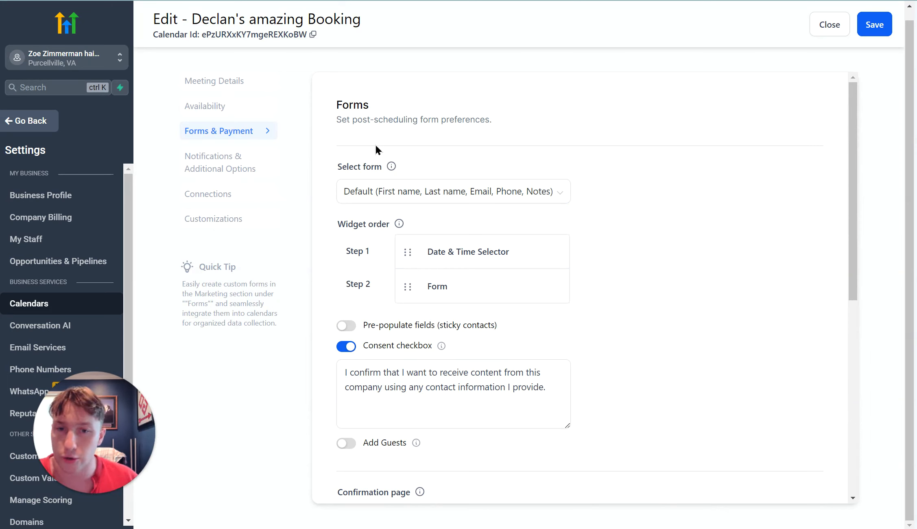
{"action": "scroll", "coordinate": [550, 245], "scroll_direction": "down", "scroll_amount": 9}
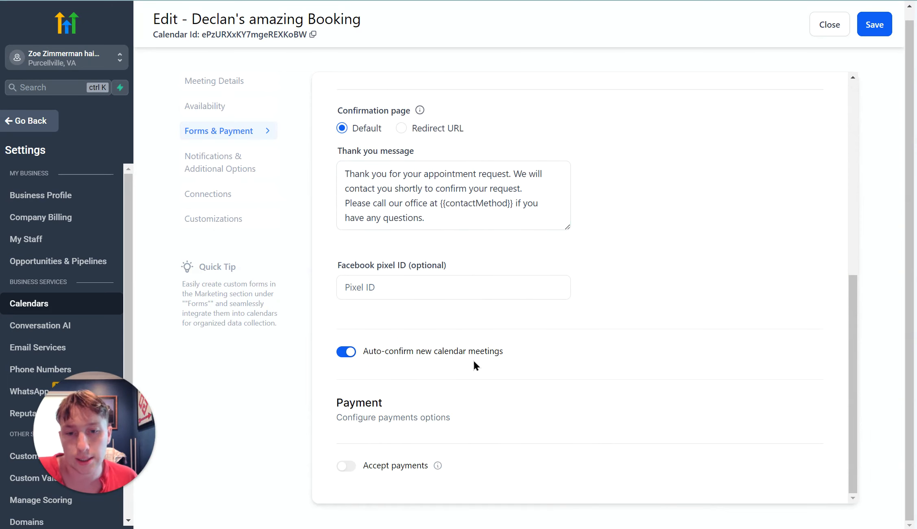
{"action": "scroll", "coordinate": [434, 367], "scroll_direction": "up", "scroll_amount": 9}
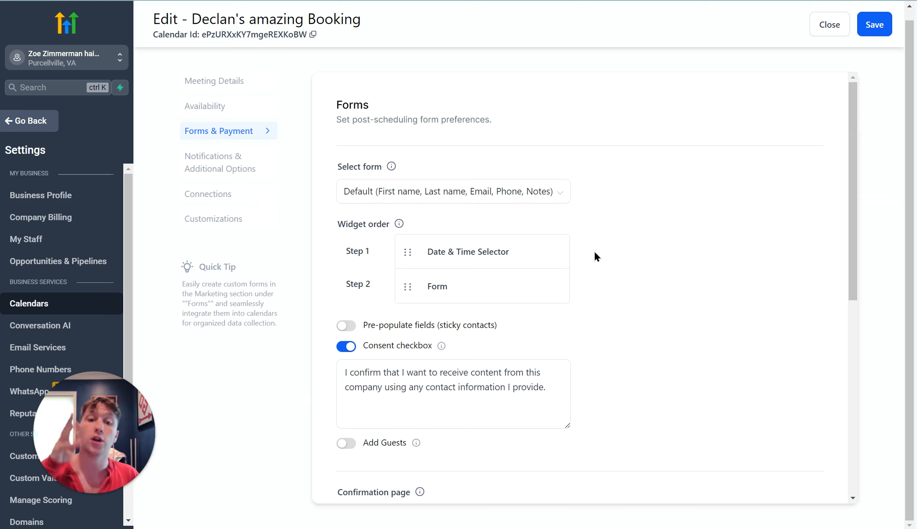
{"action": "scroll", "coordinate": [586, 277], "scroll_direction": "down", "scroll_amount": 8}
{"action": "scroll", "coordinate": [588, 272], "scroll_direction": "up", "scroll_amount": 8}
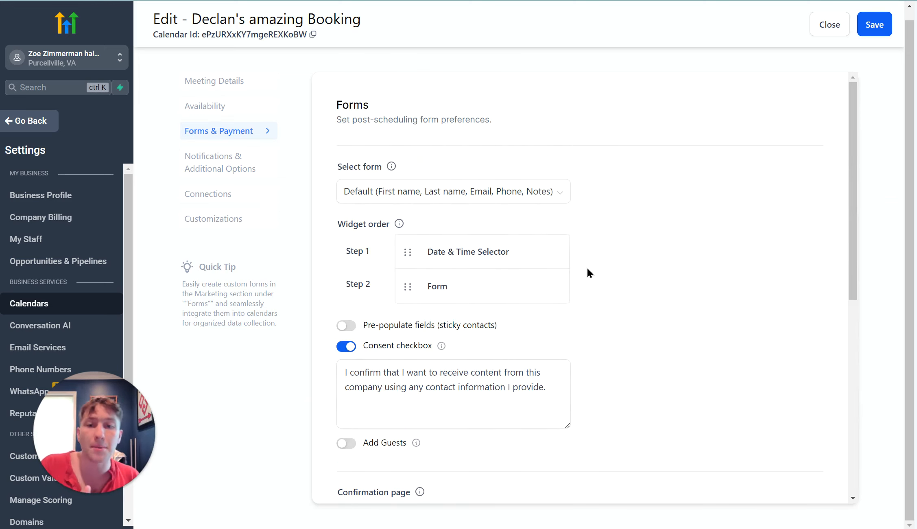
Examine the notification type, recipients, cancellation and reschedule policy, and additional notes in the calendar's notification settings.
{"action": "left_click", "coordinate": [244, 163]}
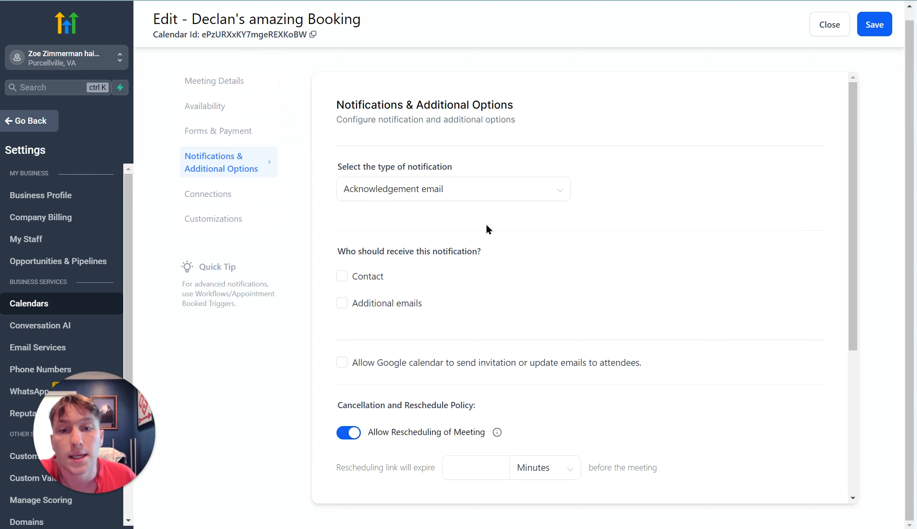
{"action": "left_click", "coordinate": [483, 197]}
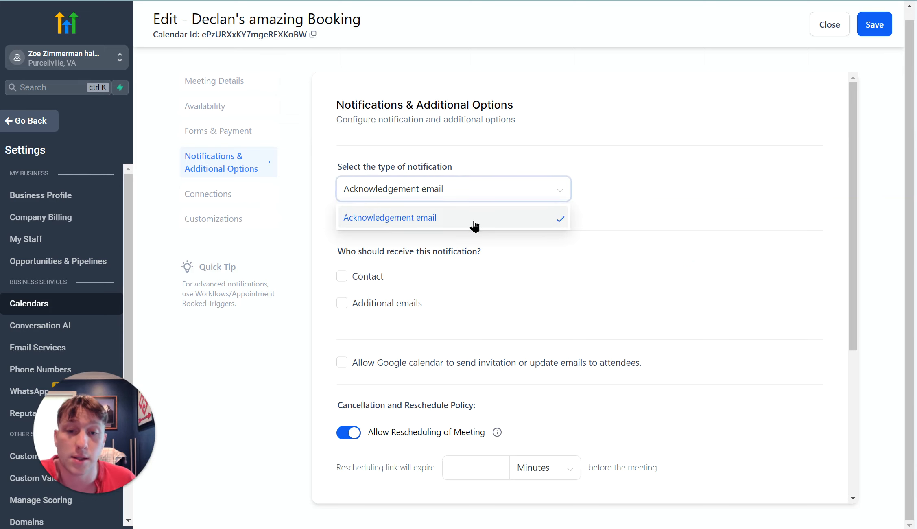
{"action": "left_click", "coordinate": [475, 226]}
{"action": "scroll", "coordinate": [564, 337], "scroll_direction": "down", "scroll_amount": 5}
{"action": "scroll", "coordinate": [563, 337], "scroll_direction": "up", "scroll_amount": 4}
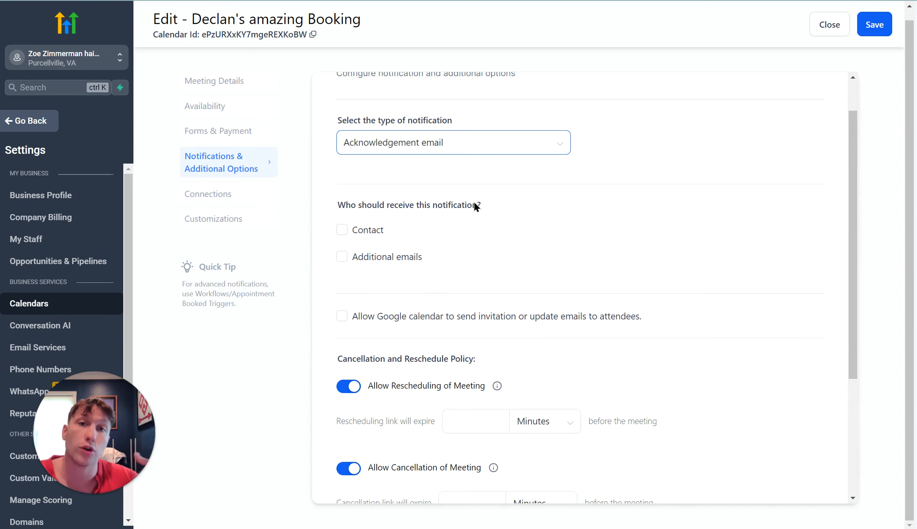
{"action": "scroll", "coordinate": [474, 202], "scroll_direction": "down", "scroll_amount": 5}
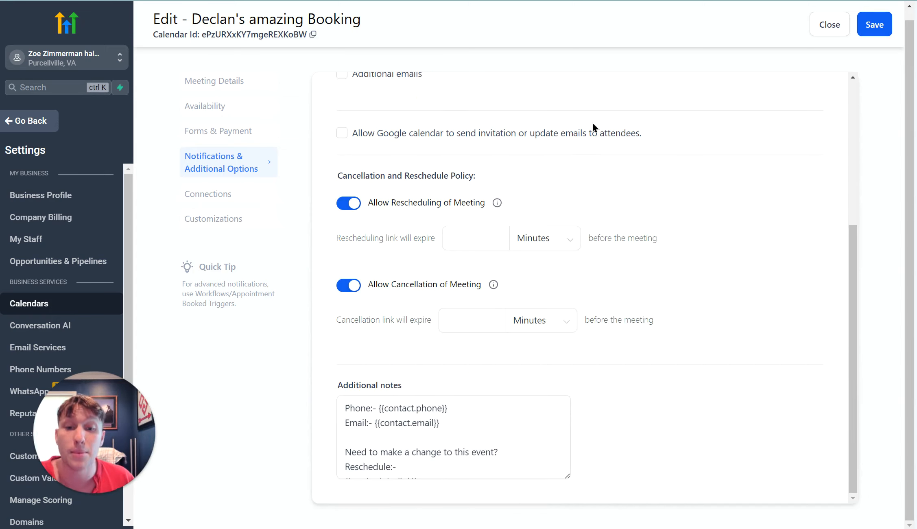
{"action": "scroll", "coordinate": [624, 273], "scroll_direction": "up", "scroll_amount": 6}
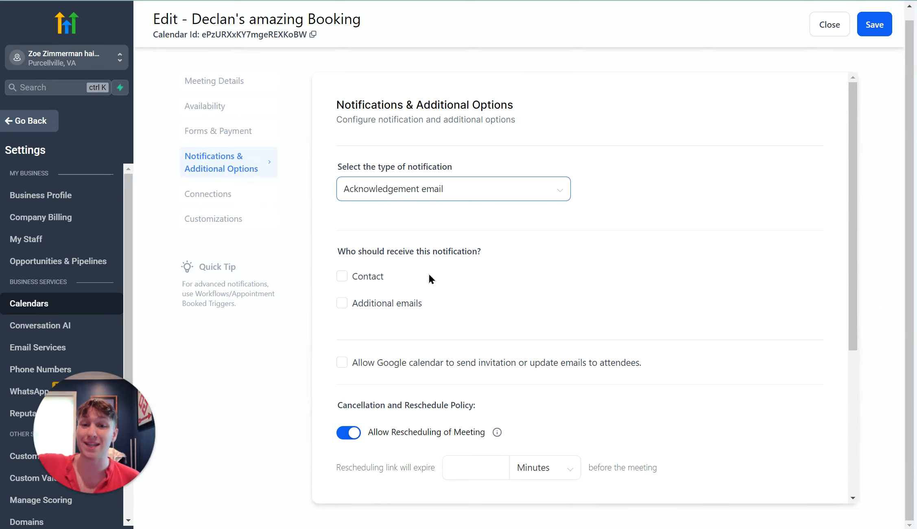
{"action": "scroll", "coordinate": [430, 274], "scroll_direction": "down", "scroll_amount": 5}
Look over the external calendar sync settings and the customization options for cover image, widget style and colors.
{"action": "left_click", "coordinate": [226, 198]}
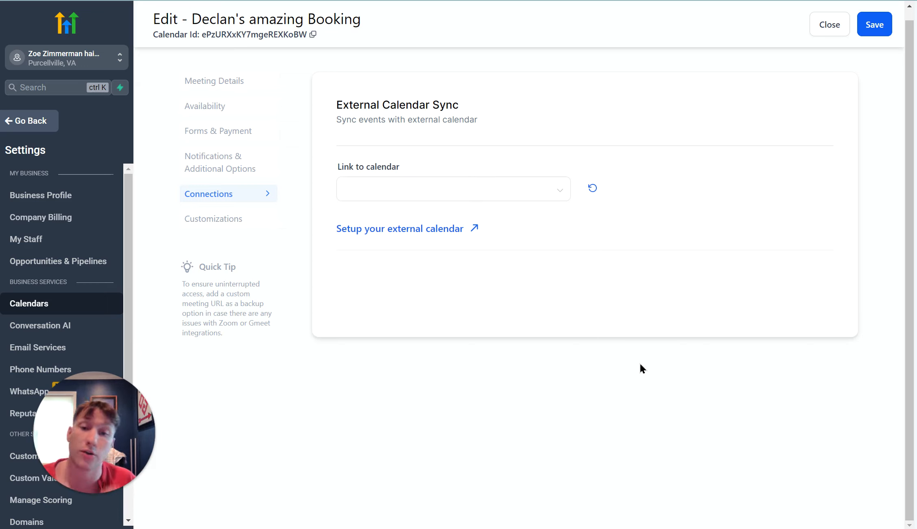
{"action": "left_click", "coordinate": [232, 225]}
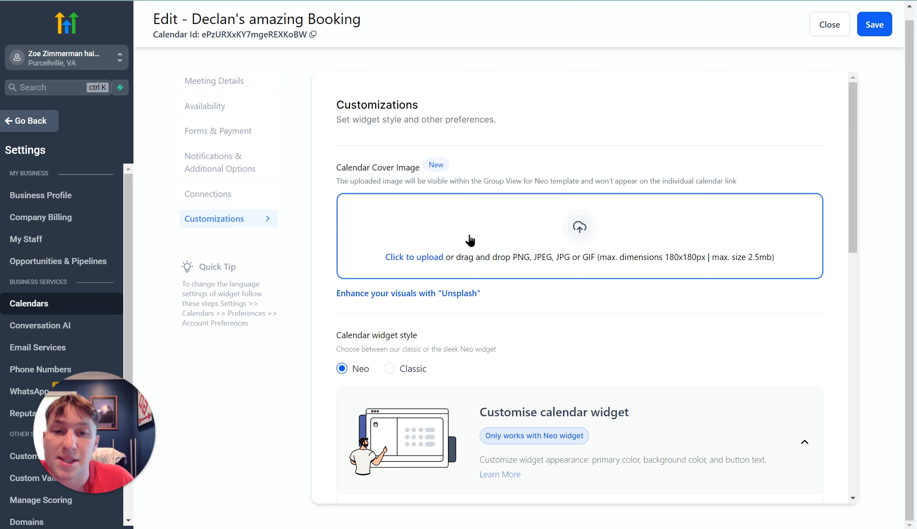
{"action": "scroll", "coordinate": [492, 223], "scroll_direction": "down", "scroll_amount": 1}
{"action": "scroll", "coordinate": [463, 213], "scroll_direction": "down", "scroll_amount": 12}
{"action": "scroll", "coordinate": [405, 272], "scroll_direction": "up", "scroll_amount": 8}
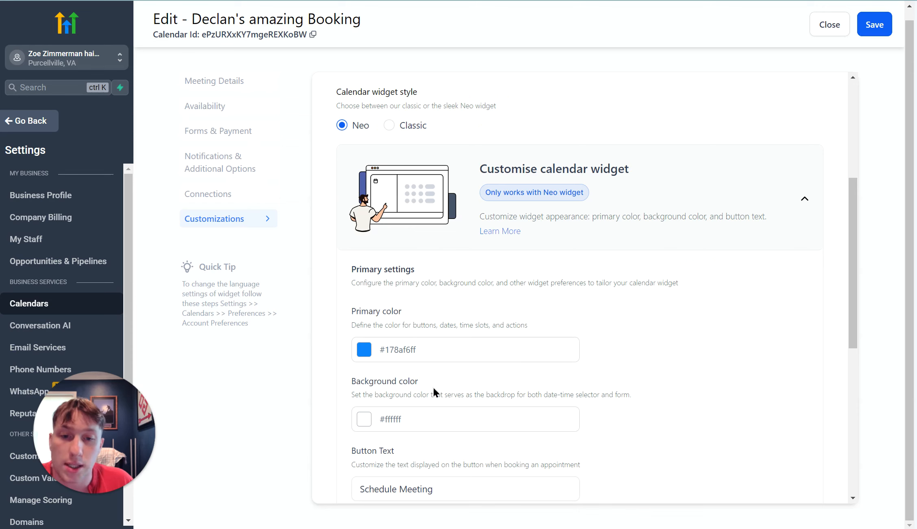
{"action": "scroll", "coordinate": [437, 335], "scroll_direction": "down", "scroll_amount": 5}
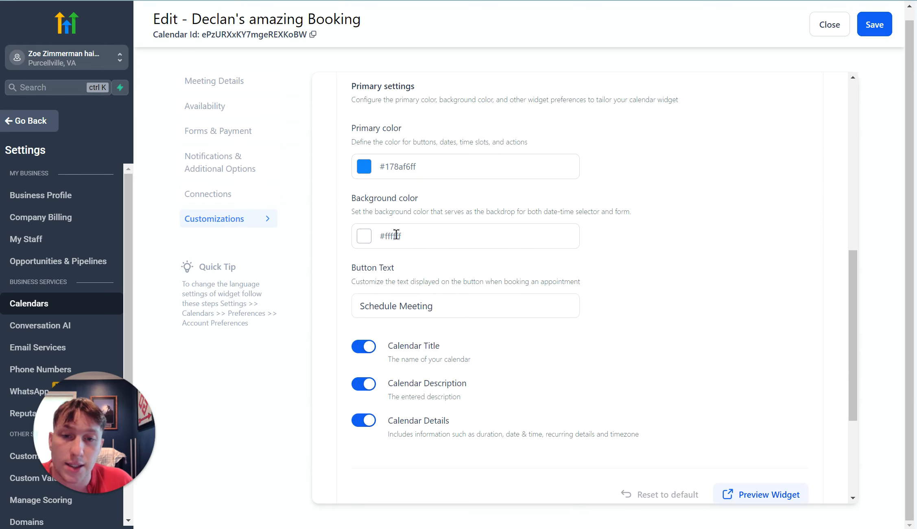
Set the calendar widget's background color to red (#FF0000FF) and save the calendar.
{"action": "left_click", "coordinate": [364, 236]}
{"action": "left_click_drag", "start_coordinate": [377, 317], "coordinate": [460, 250]}
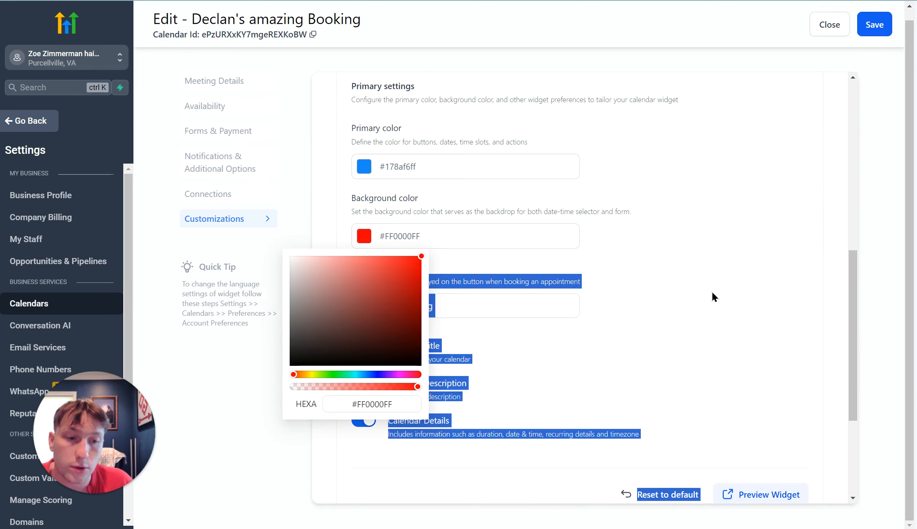
{"action": "left_click", "coordinate": [713, 291]}
{"action": "left_click", "coordinate": [875, 25]}
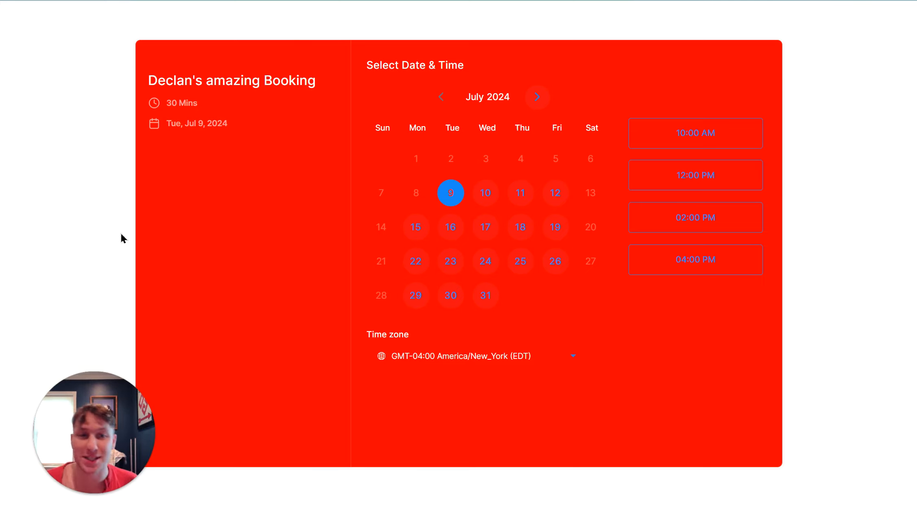
Switch to the salon website's home page in the page builder and look over the hero and services sections.
{"action": "left_click", "coordinate": [90, 1]}
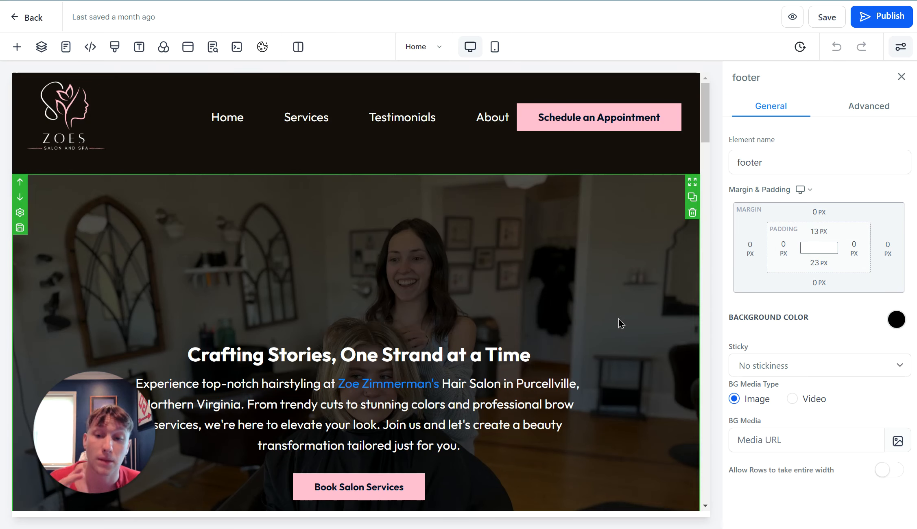
{"action": "scroll", "coordinate": [420, 181], "scroll_direction": "down", "scroll_amount": 5}
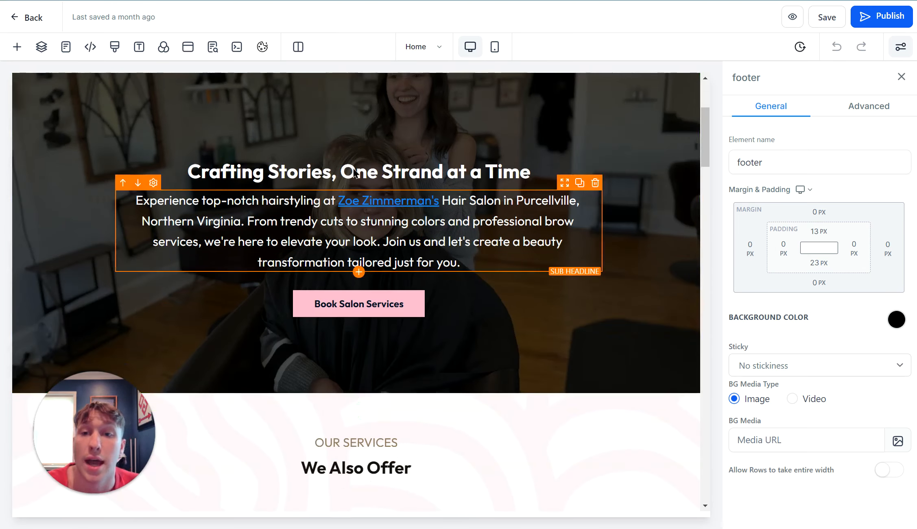
{"action": "scroll", "coordinate": [497, 301], "scroll_direction": "up", "scroll_amount": 5}
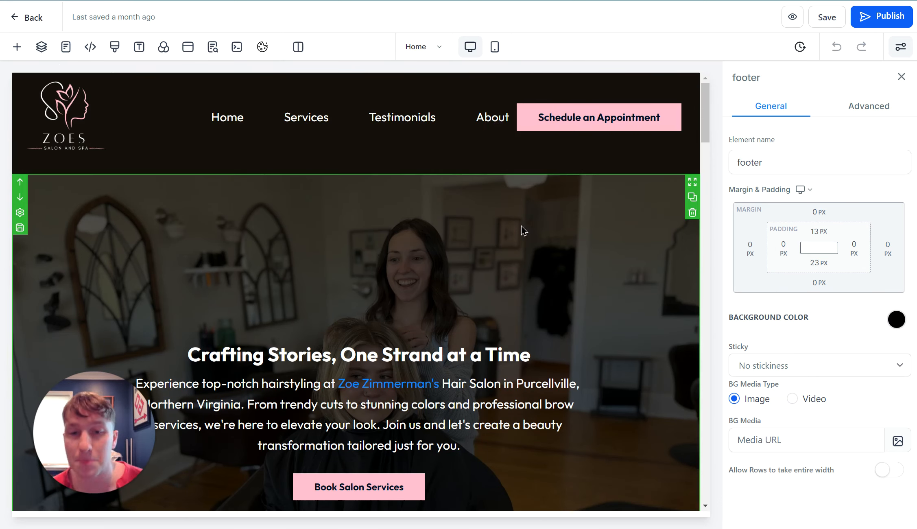
{"action": "scroll", "coordinate": [516, 190], "scroll_direction": "down", "scroll_amount": 5}
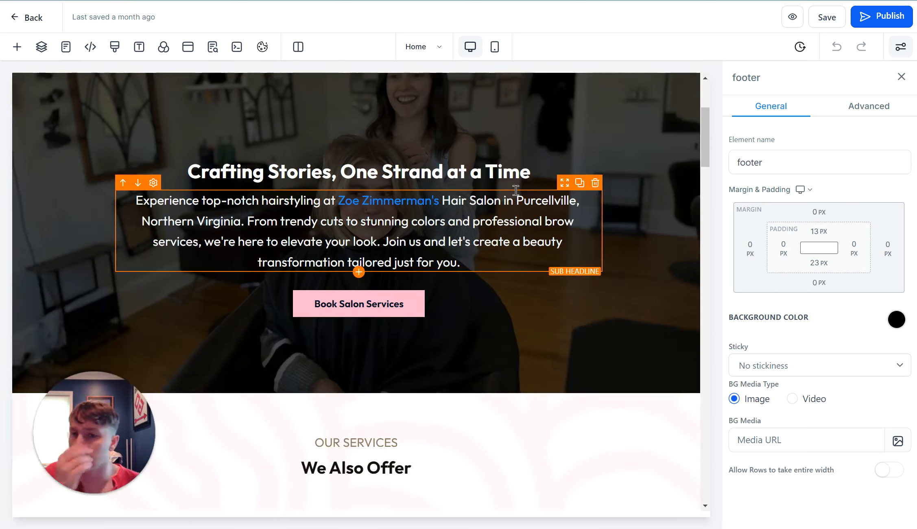
{"action": "scroll", "coordinate": [270, 401], "scroll_direction": "down", "scroll_amount": 5}
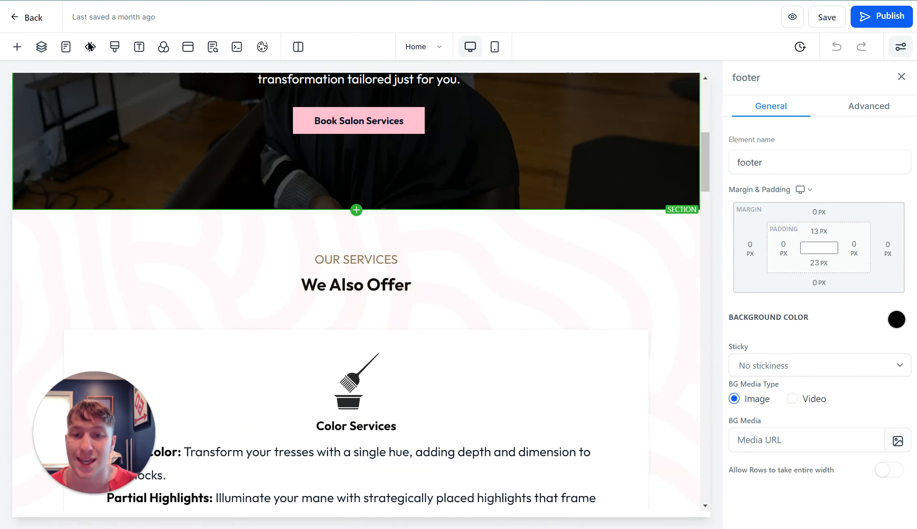
Insert a Calendar element below the "We Also Offer" headline and link it to the "amazing Booking" calendar.
{"action": "left_click", "coordinate": [355, 301]}
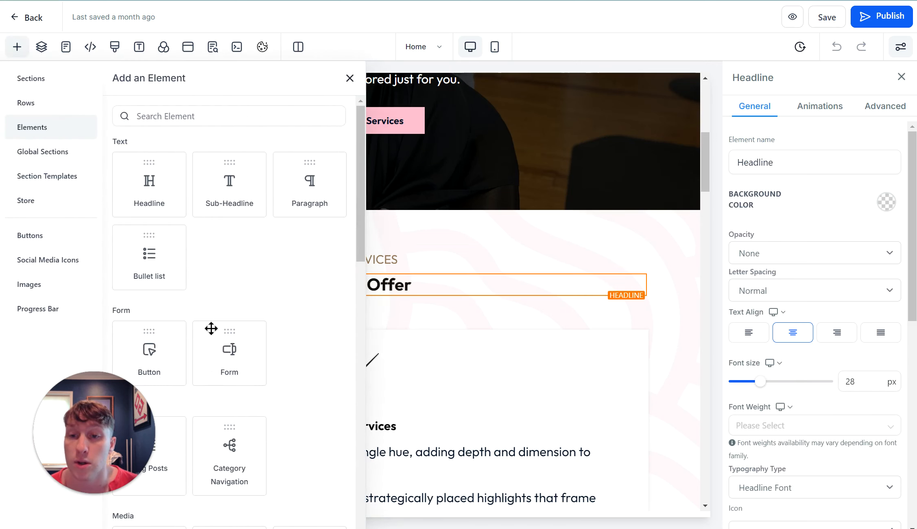
{"action": "scroll", "coordinate": [207, 328], "scroll_direction": "down", "scroll_amount": 10}
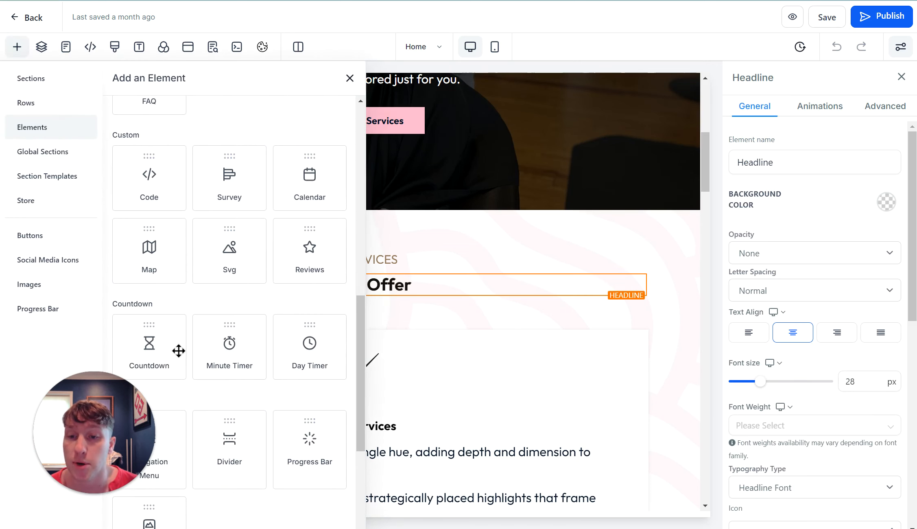
{"action": "scroll", "coordinate": [207, 235], "scroll_direction": "down", "scroll_amount": 5}
{"action": "scroll", "coordinate": [212, 249], "scroll_direction": "up", "scroll_amount": 10}
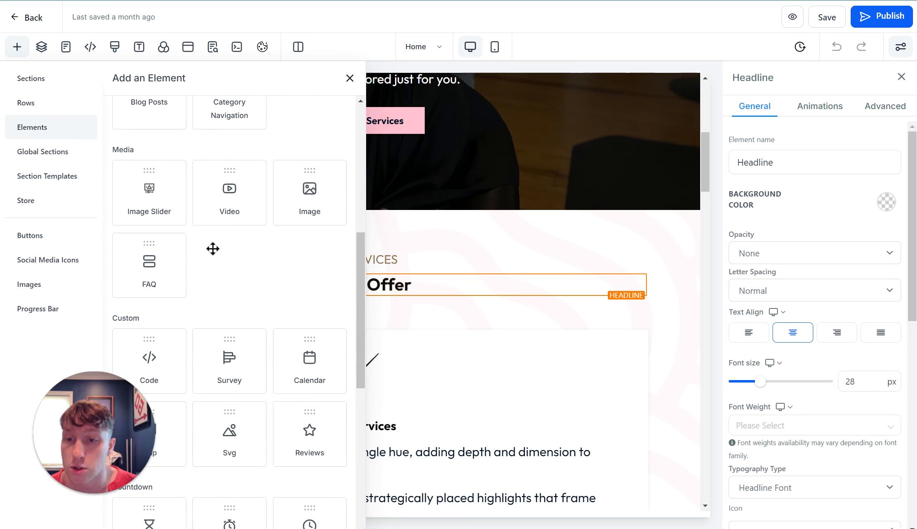
{"action": "left_click", "coordinate": [323, 349]}
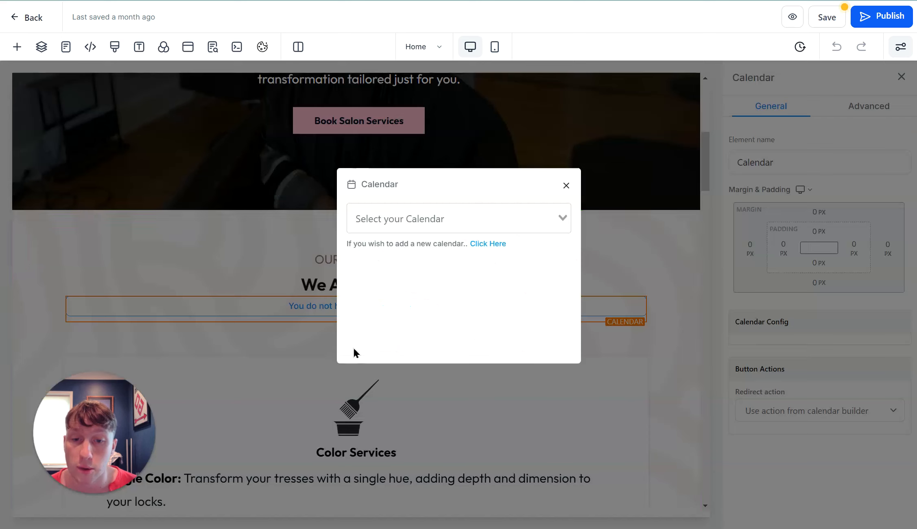
{"action": "left_click", "coordinate": [419, 216]}
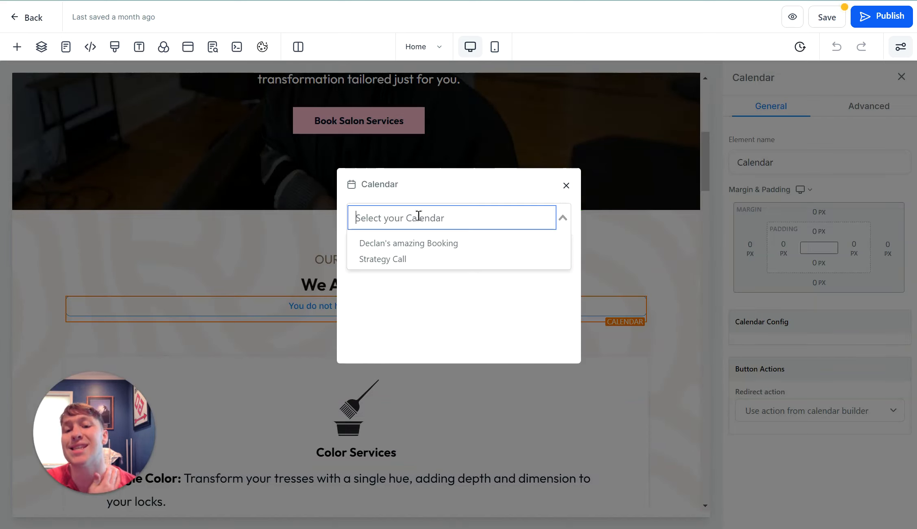
{"action": "left_click", "coordinate": [425, 244]}
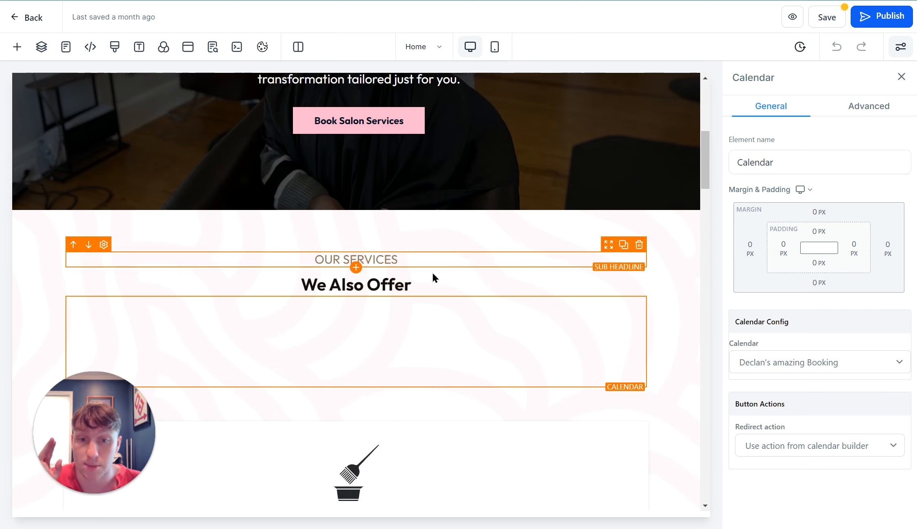
Examine the embedded booking calendar's dates, time slots and time zone, and how it sits between the hero and services sections.
{"action": "scroll", "coordinate": [423, 358], "scroll_direction": "down", "scroll_amount": 2}
{"action": "scroll", "coordinate": [426, 364], "scroll_direction": "down", "scroll_amount": 5}
{"action": "scroll", "coordinate": [425, 367], "scroll_direction": "up", "scroll_amount": 3}
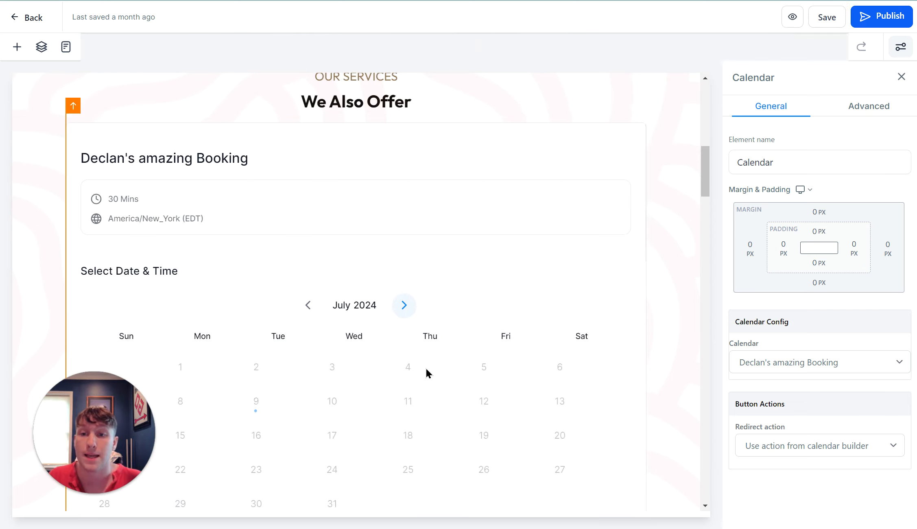
{"action": "scroll", "coordinate": [427, 364], "scroll_direction": "down", "scroll_amount": 3}
{"action": "scroll", "coordinate": [427, 358], "scroll_direction": "up", "scroll_amount": 3}
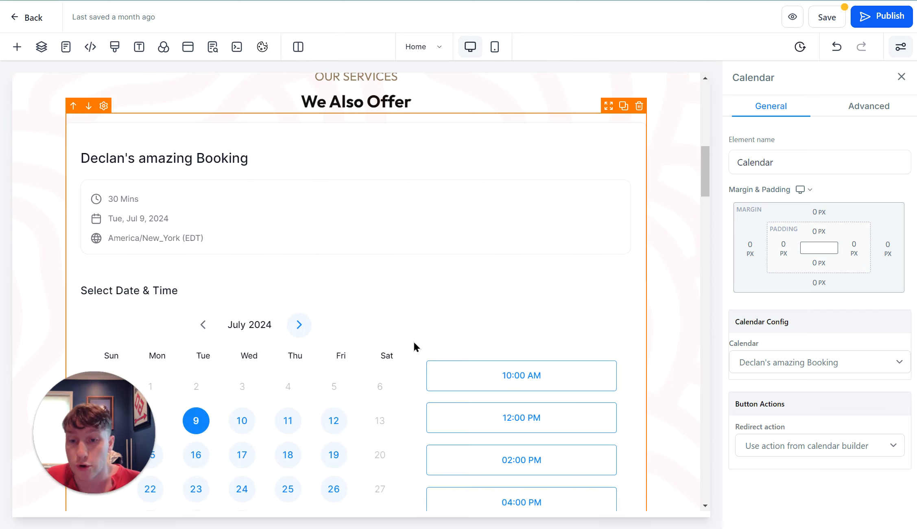
{"action": "scroll", "coordinate": [412, 346], "scroll_direction": "down", "scroll_amount": 6}
{"action": "scroll", "coordinate": [412, 346], "scroll_direction": "up", "scroll_amount": 6}
{"action": "scroll", "coordinate": [412, 345], "scroll_direction": "up", "scroll_amount": 6}
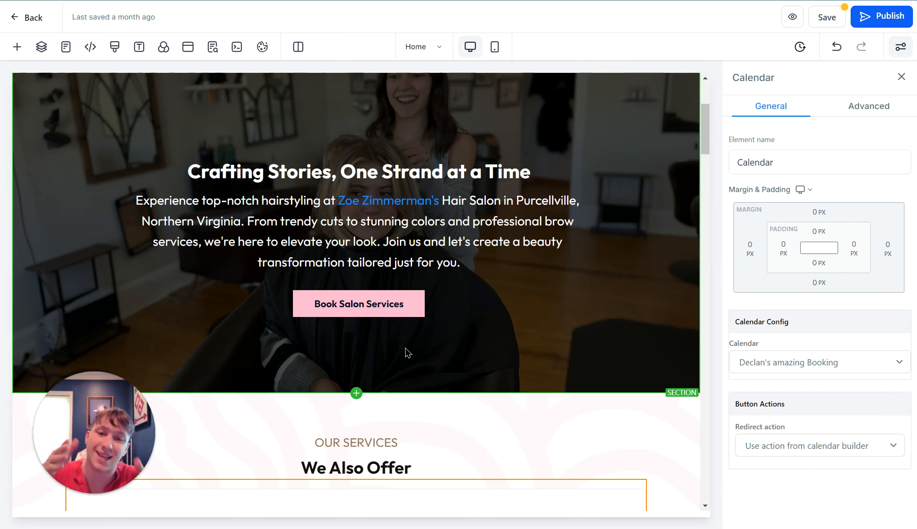
{"action": "scroll", "coordinate": [407, 350], "scroll_direction": "down", "scroll_amount": 6}
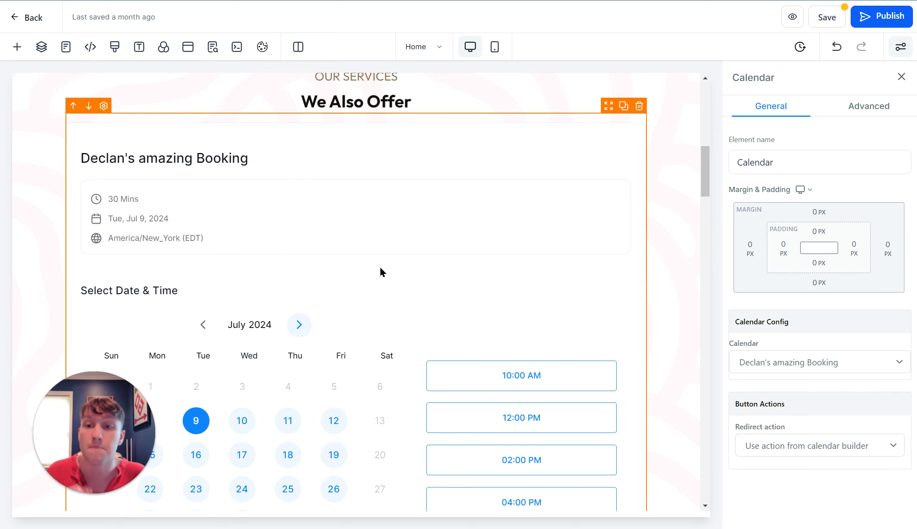
{"action": "scroll", "coordinate": [382, 271], "scroll_direction": "up", "scroll_amount": 4}
{"action": "scroll", "coordinate": [390, 284], "scroll_direction": "down", "scroll_amount": 8}
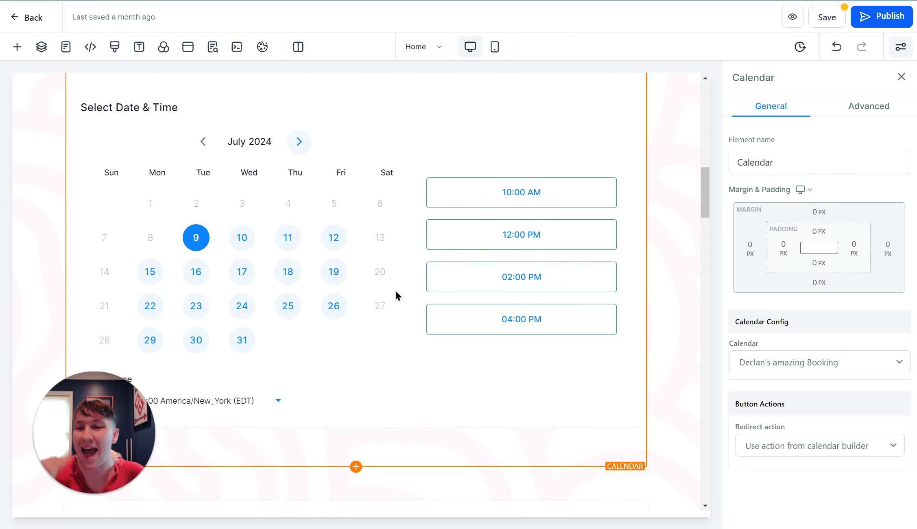
{"action": "scroll", "coordinate": [382, 272], "scroll_direction": "up", "scroll_amount": 4}
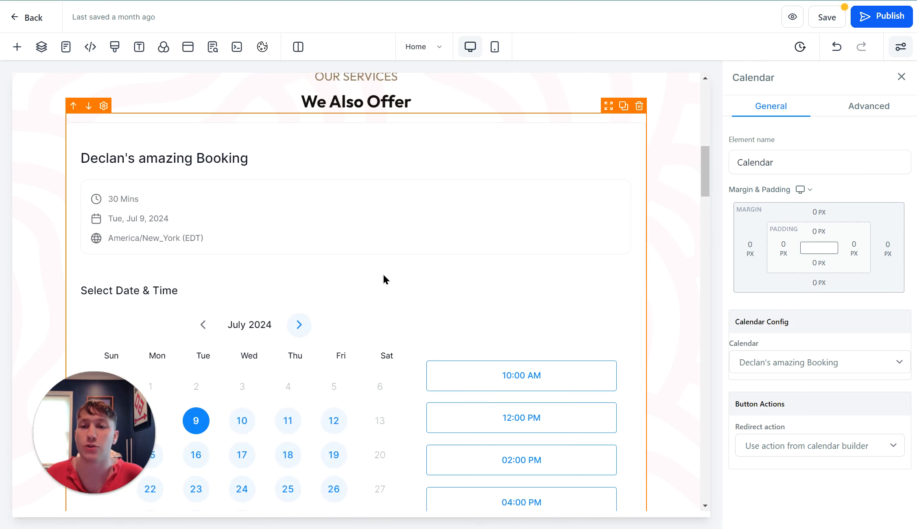
{"action": "scroll", "coordinate": [238, 217], "scroll_direction": "up", "scroll_amount": 8}
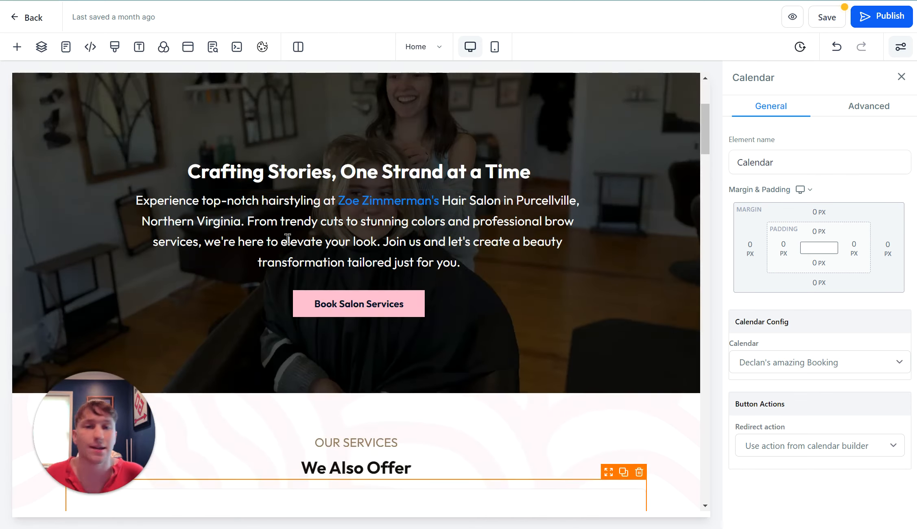